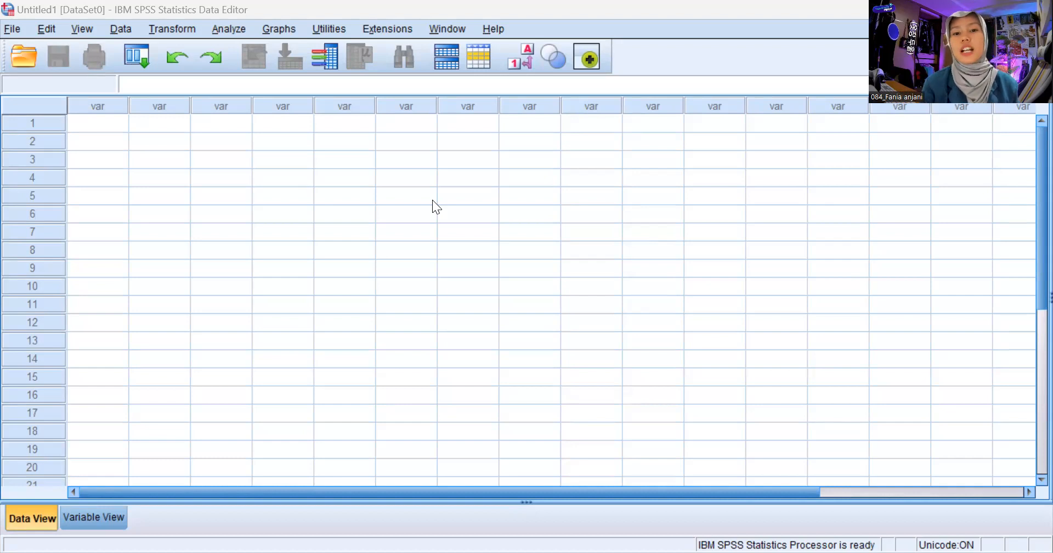
Open the Excel workbook Pertumbuhan.xlsx from the SPSS folder as a new dataset
left_click(9, 30)
mouse_move(72, 69)
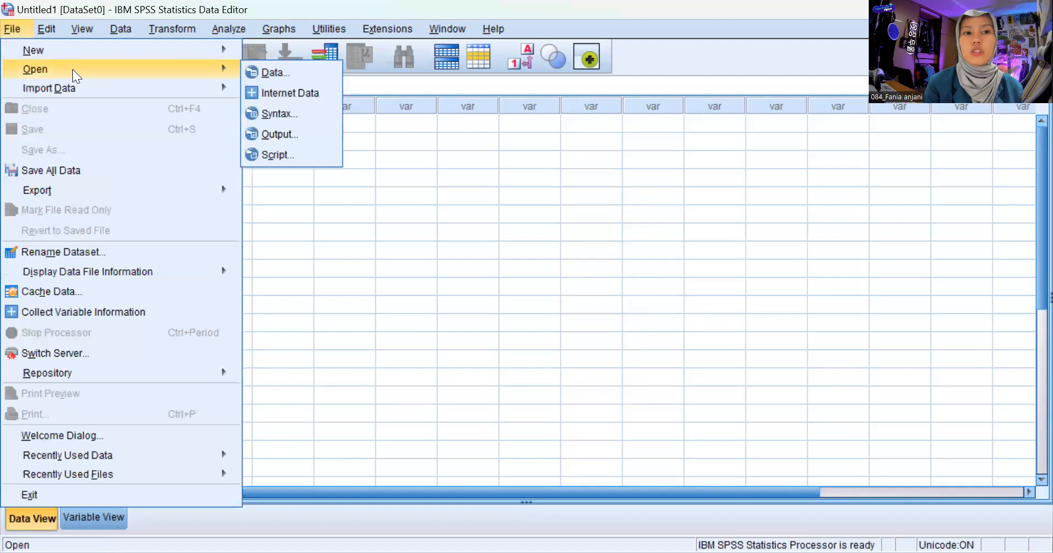
left_click(280, 70)
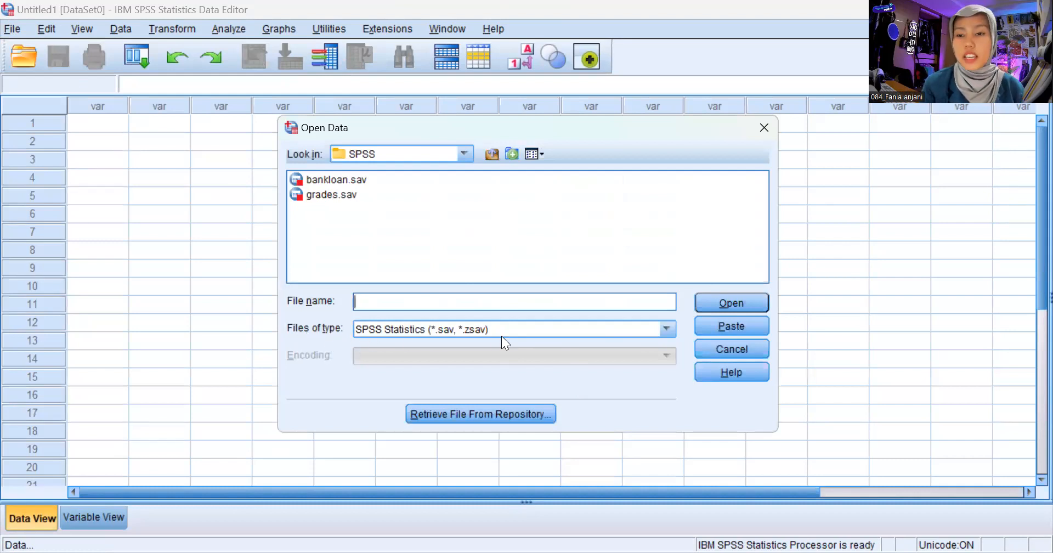
left_click(668, 329)
left_click(408, 376)
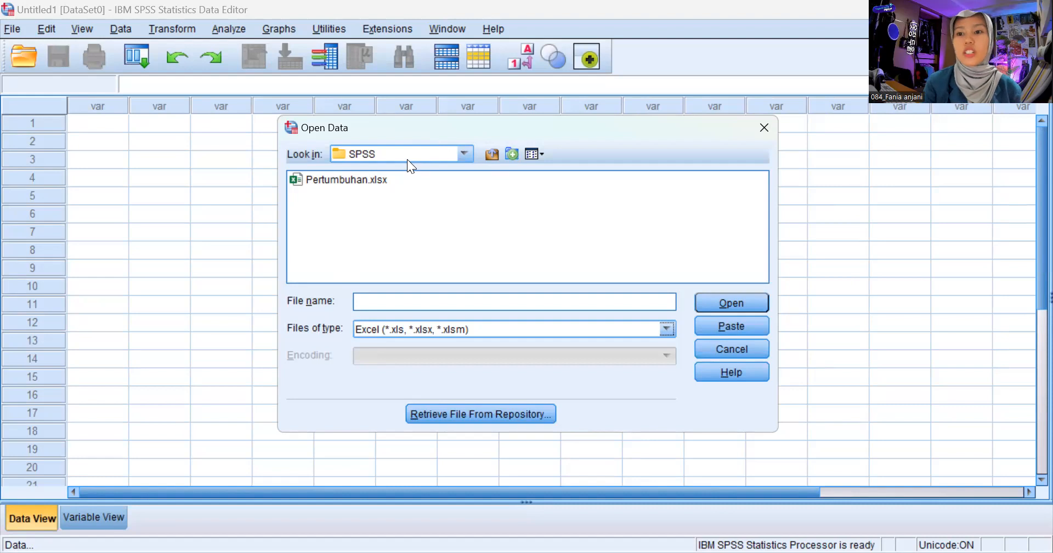
left_click(341, 175)
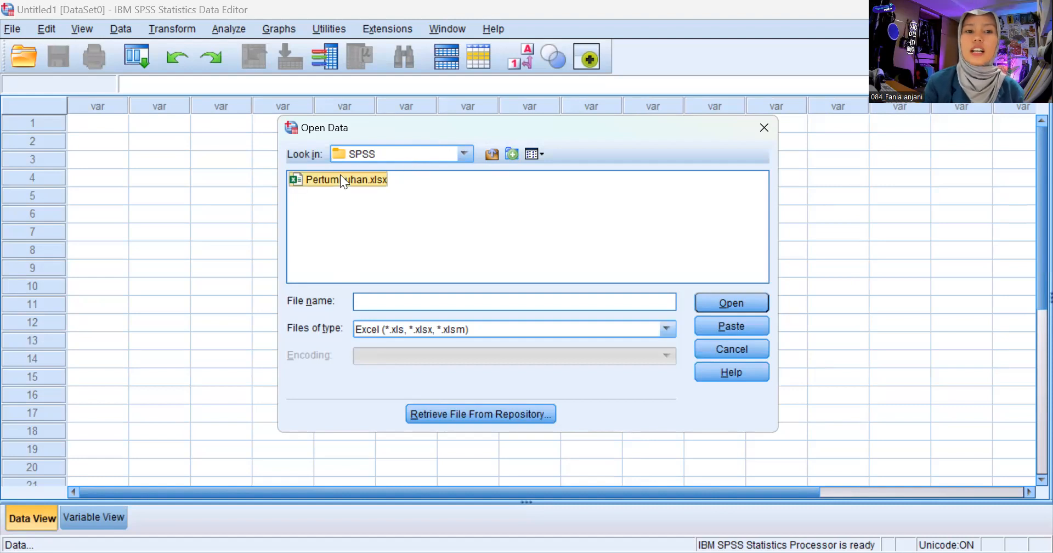
left_click(758, 299)
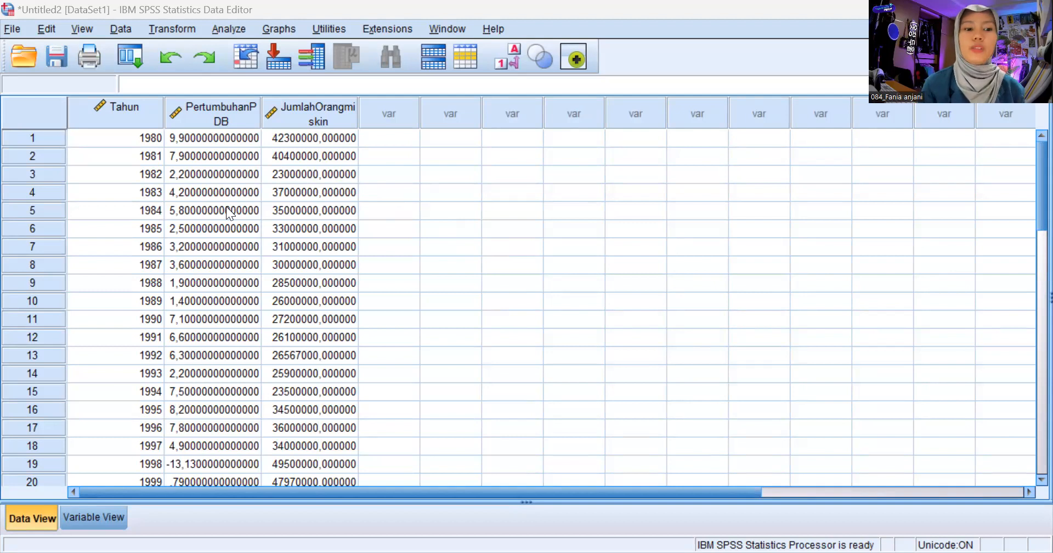
Change the variable type of PertumbuhanPDB to Comma
left_click(79, 513)
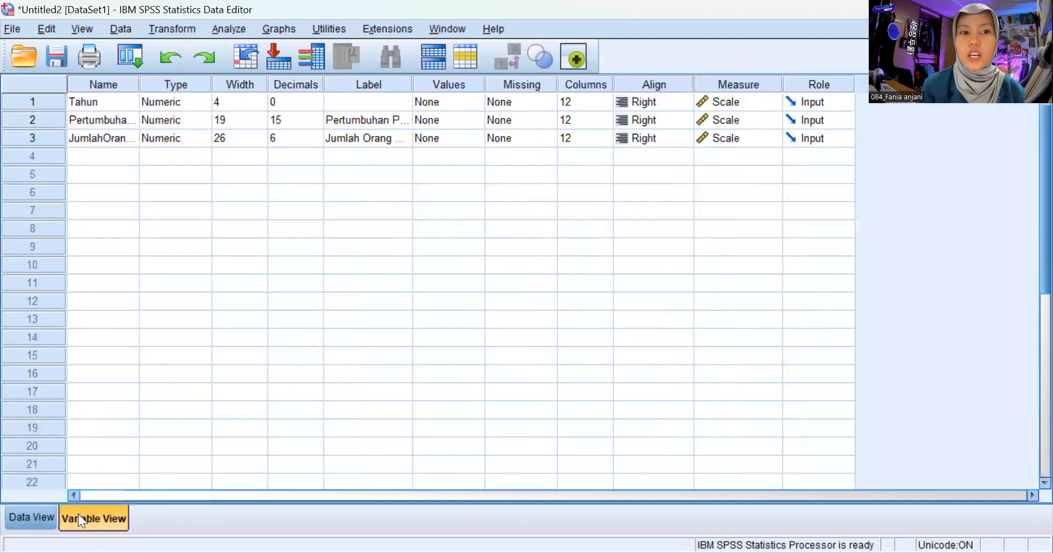
left_click(172, 119)
left_click(200, 120)
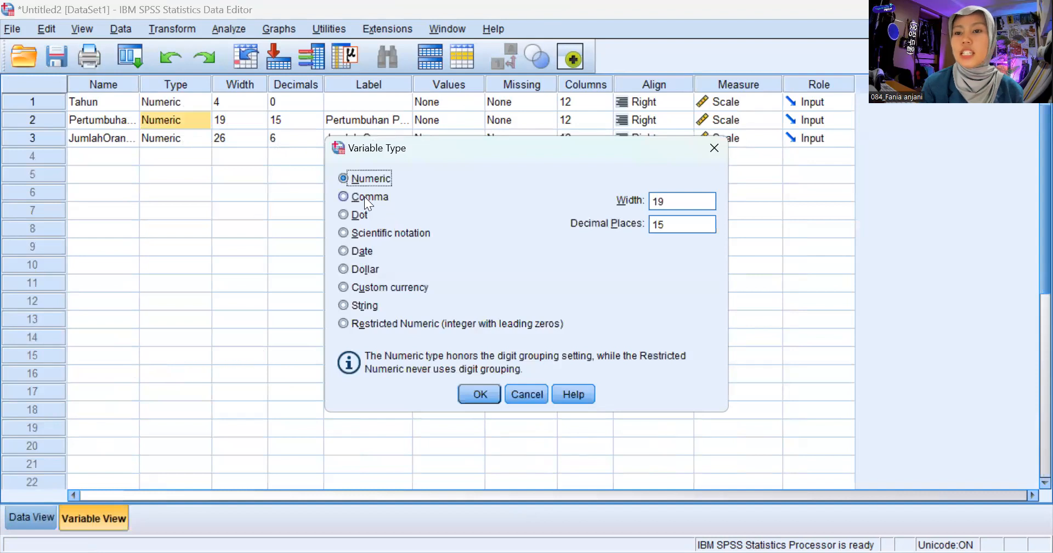
left_click(471, 390)
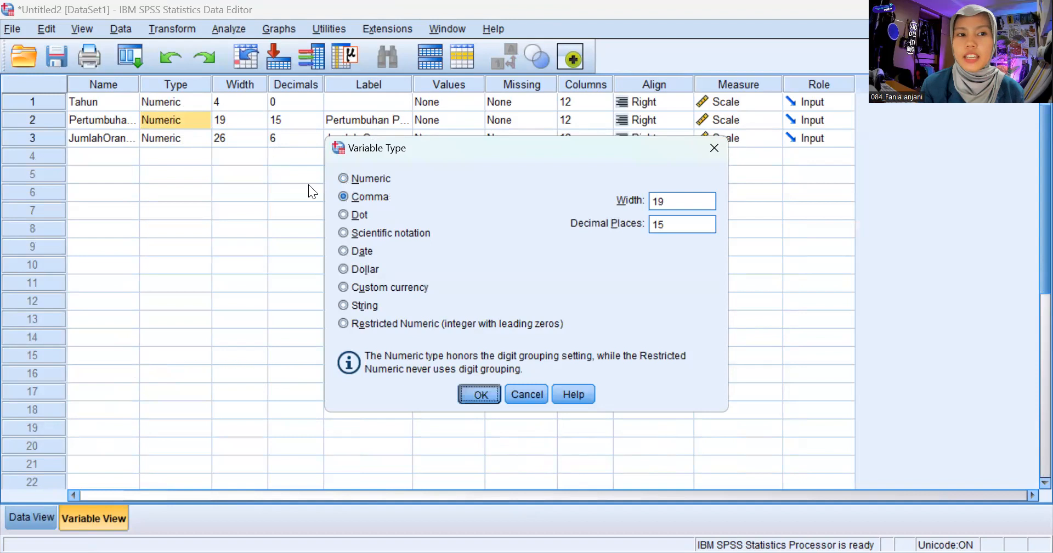
Set the decimals of PertumbuhanPDB to 2 and check the formatted values in the data table
left_click(292, 119)
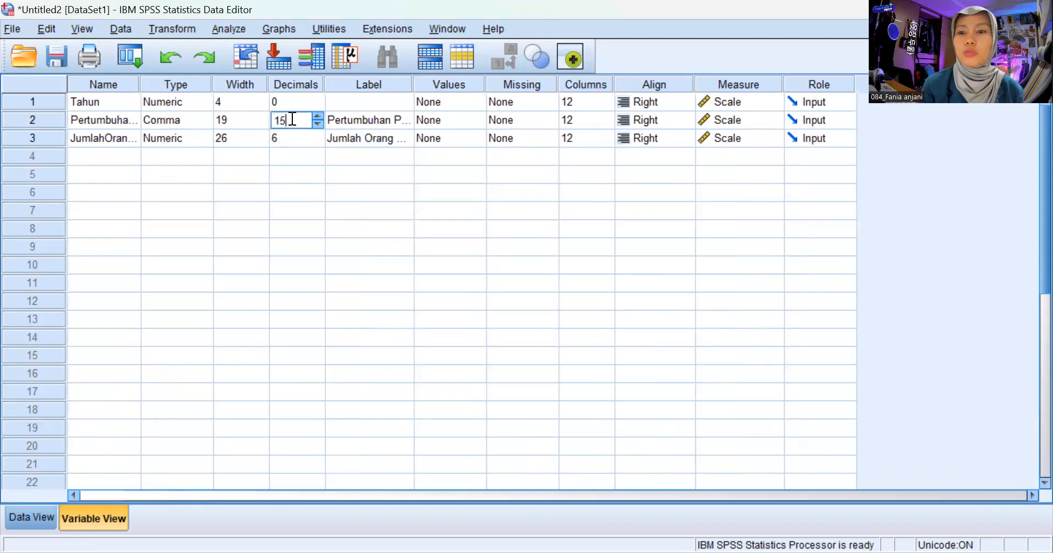
key("BackSpace")
key("BackSpace")
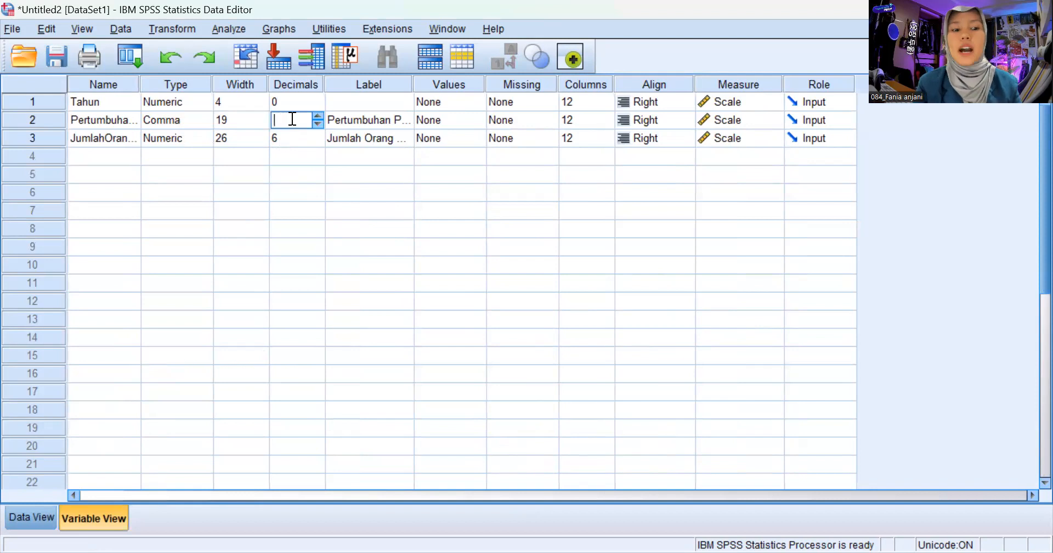
type("2")
key("Tab")
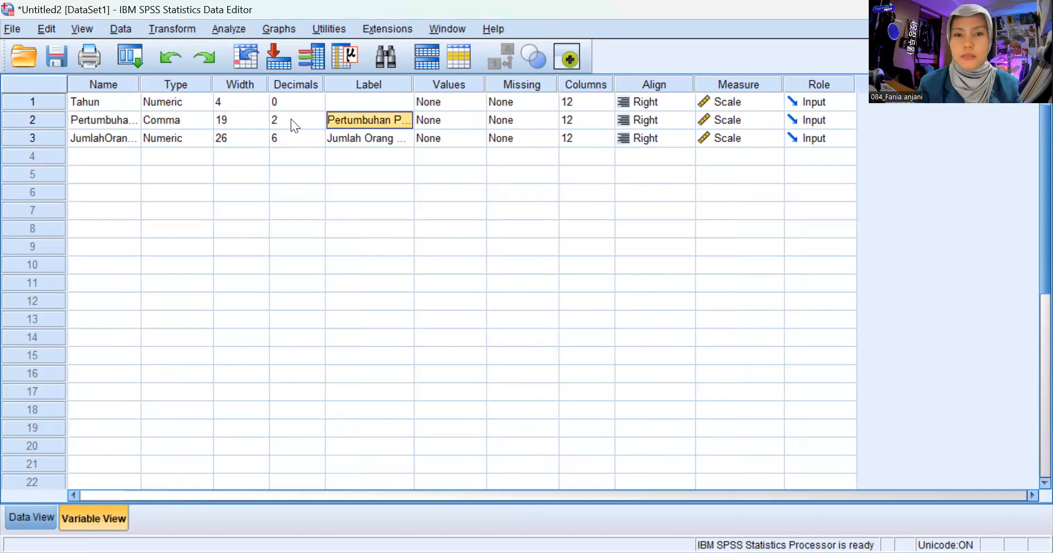
left_click(20, 514)
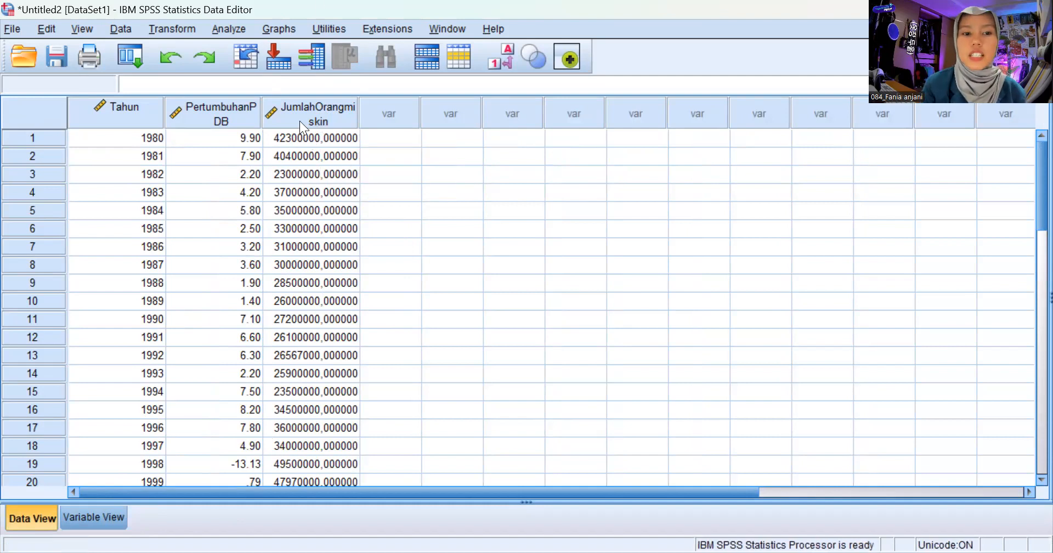
Change the variable type of JumlahOrangmiskin to Dot
left_click(94, 525)
left_click(177, 140)
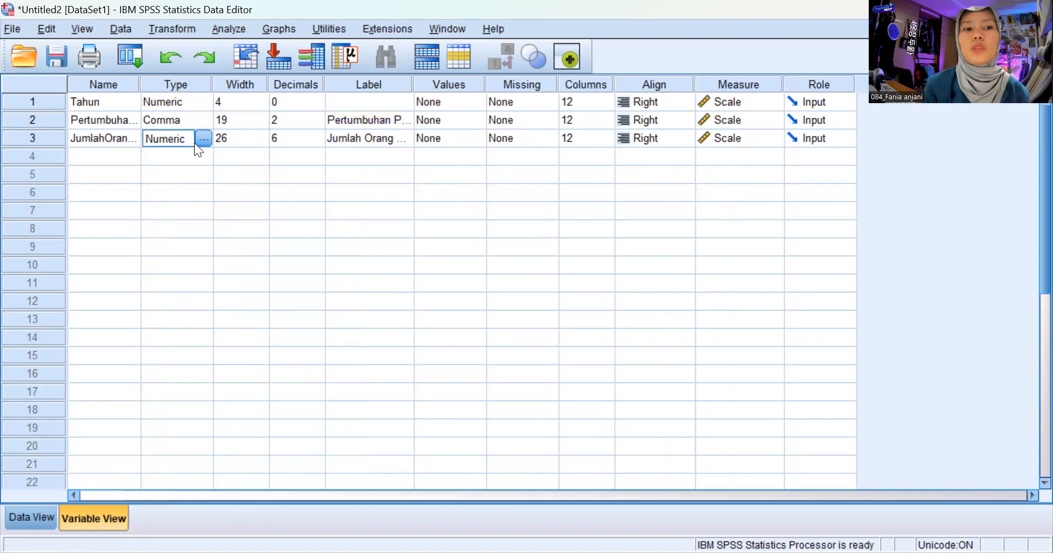
left_click(203, 139)
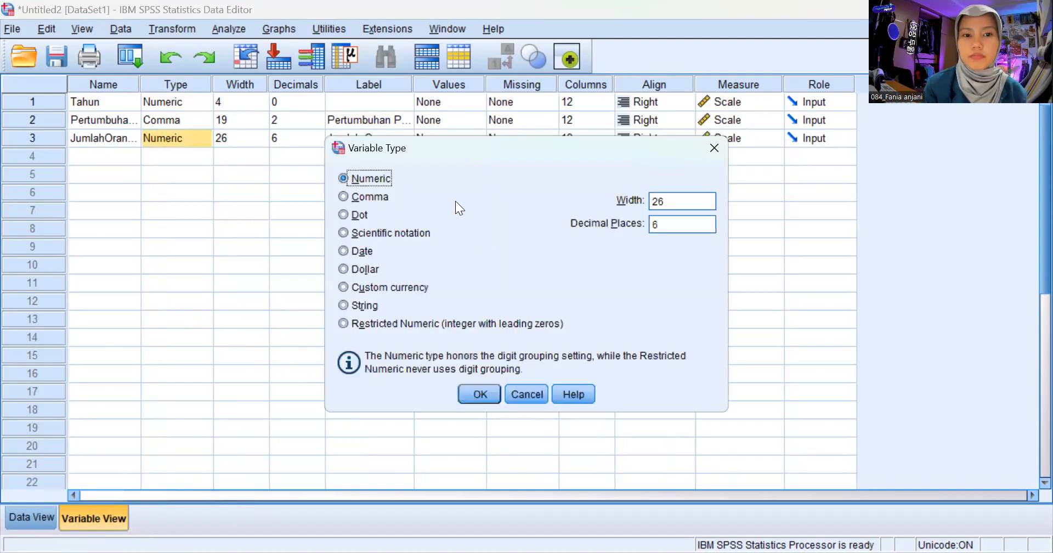
left_click(344, 215)
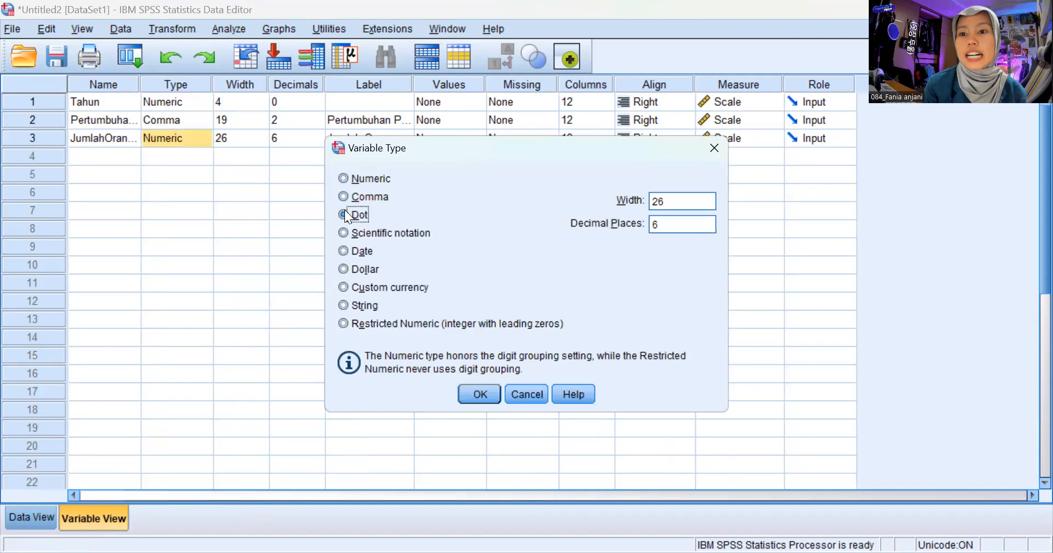
left_click(475, 394)
Set the decimals of JumlahOrangmiskin to 0 and review the formatted values across all data rows
left_click(302, 136)
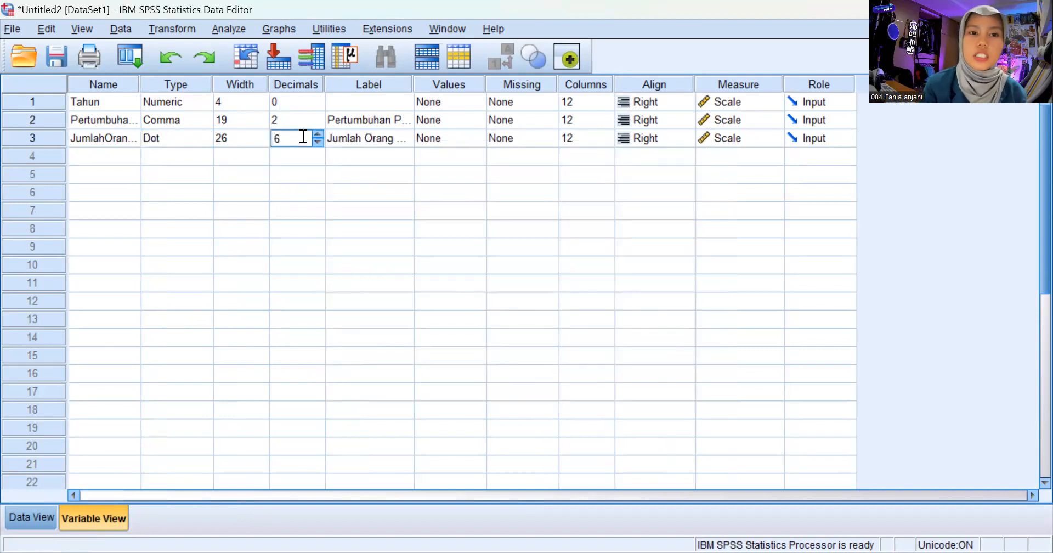
key("Delete")
type("0")
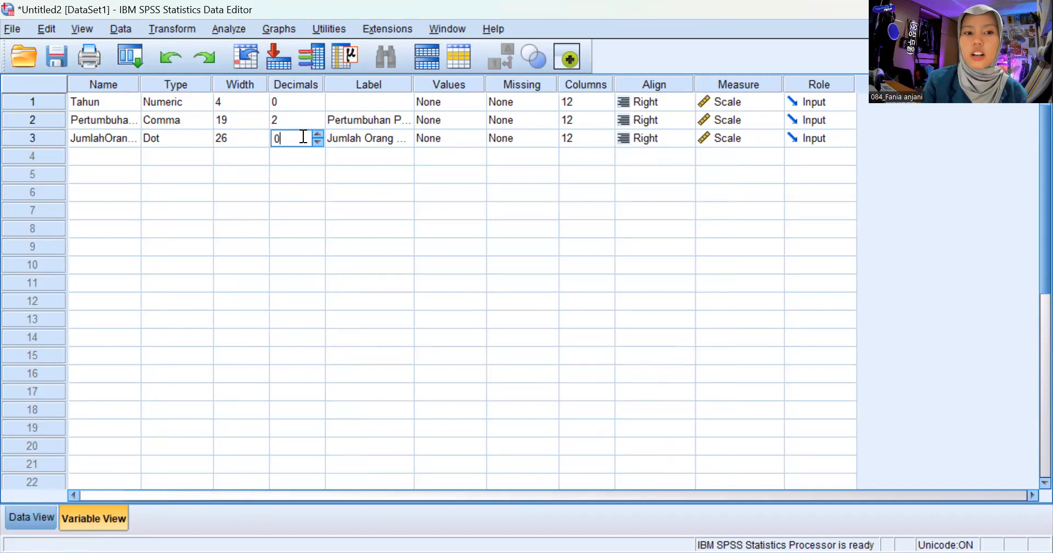
key("Tab")
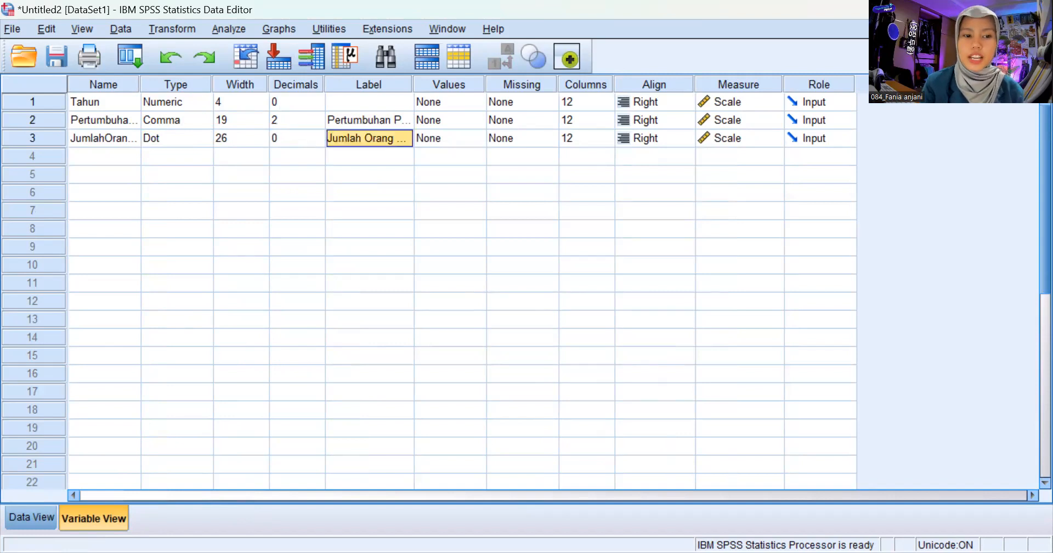
left_click(27, 521)
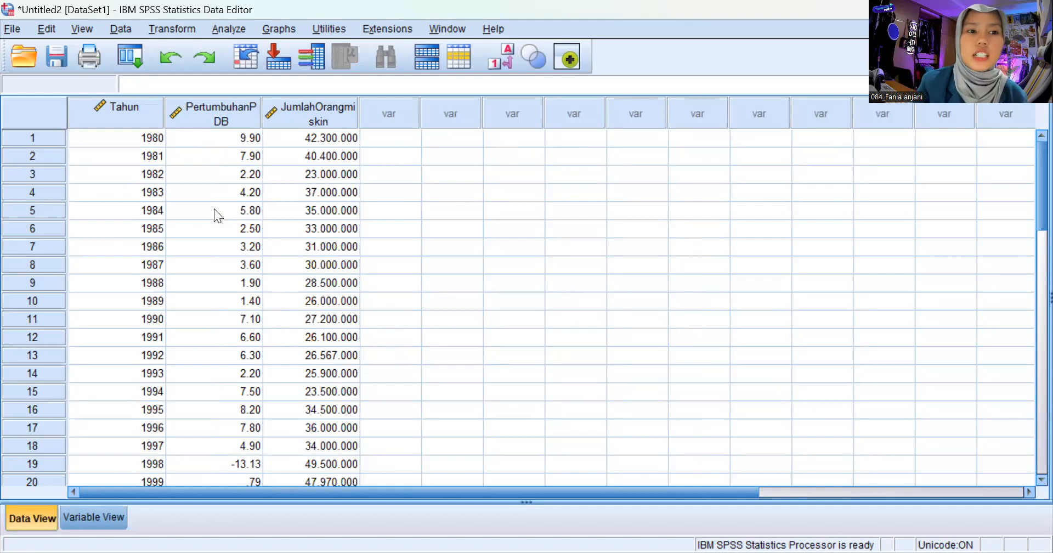
scroll(215, 210, "down", 6)
scroll(215, 210, "up", 6)
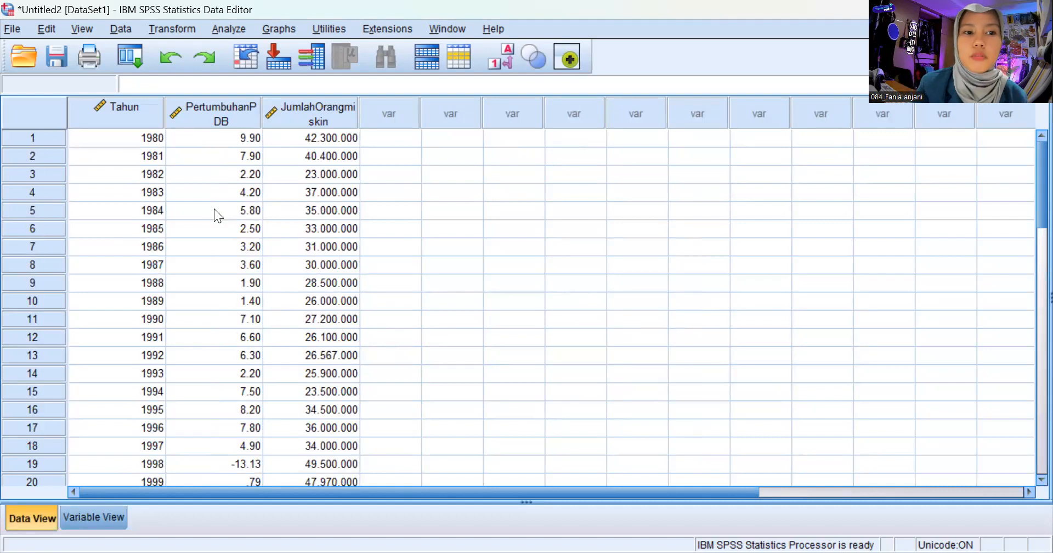
scroll(214, 208, "down", 9)
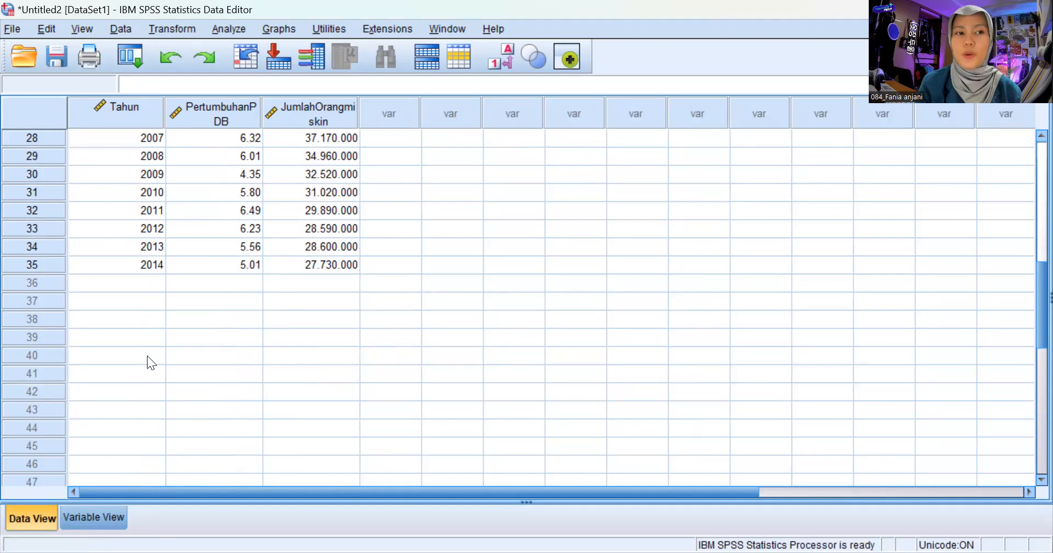
scroll(377, 289, "up", 9)
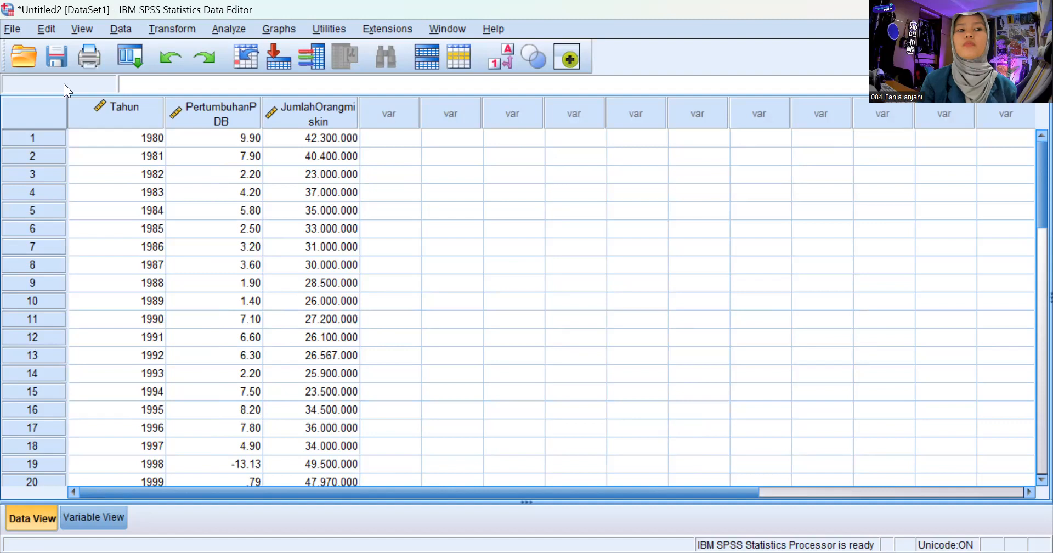
Open the SPSS data file grades.sav from the SPSS folder
left_click(8, 31)
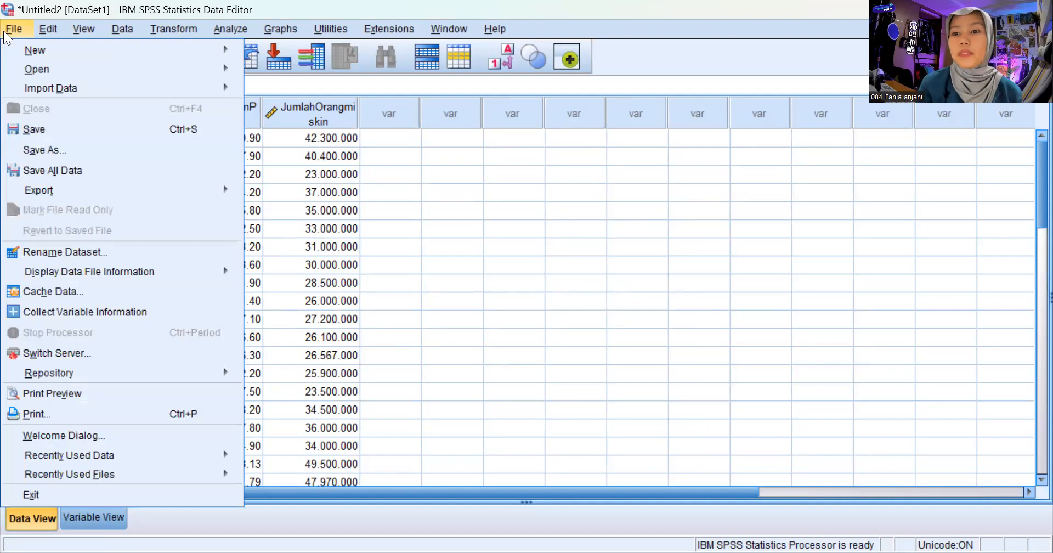
mouse_move(57, 70)
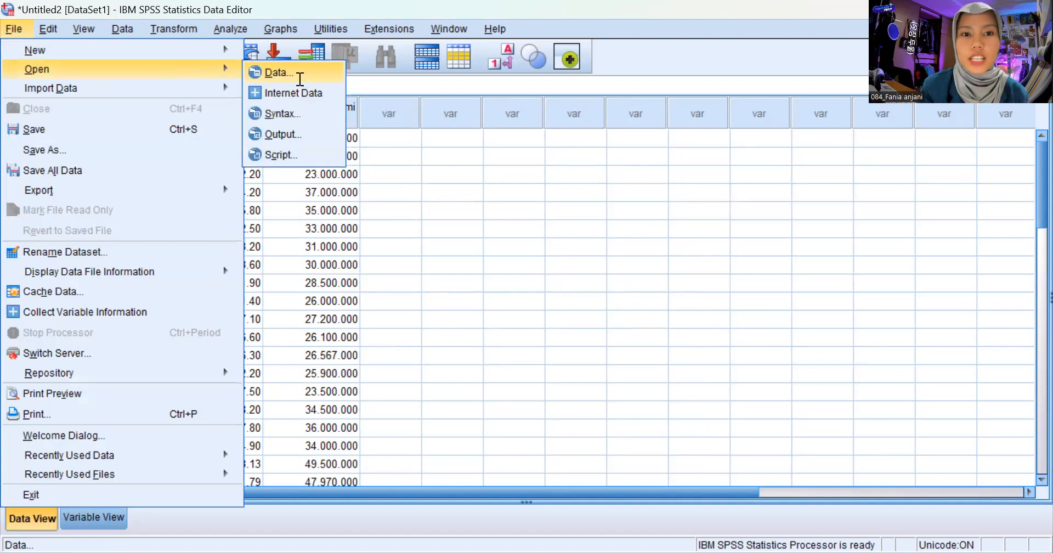
left_click(301, 79)
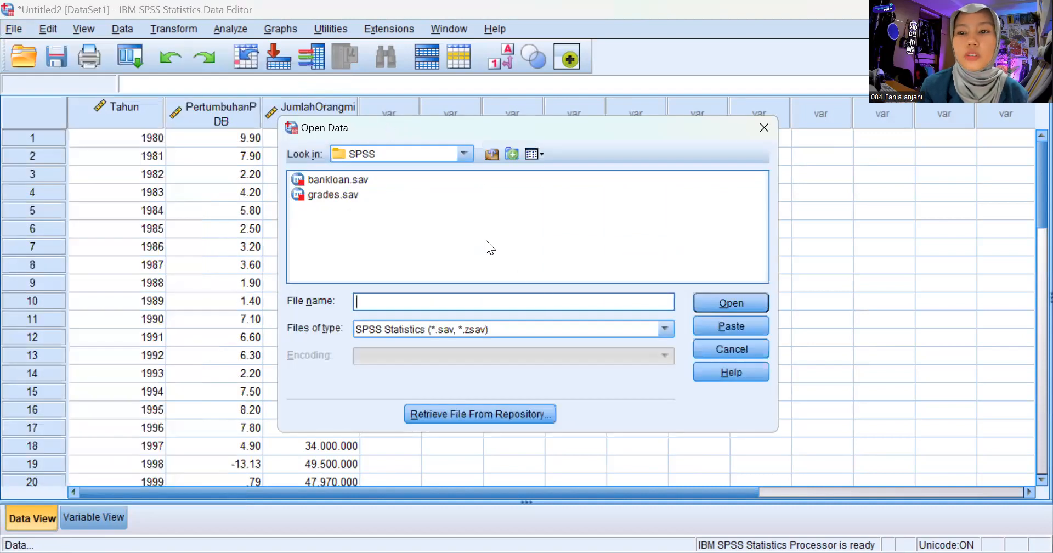
left_click(329, 191)
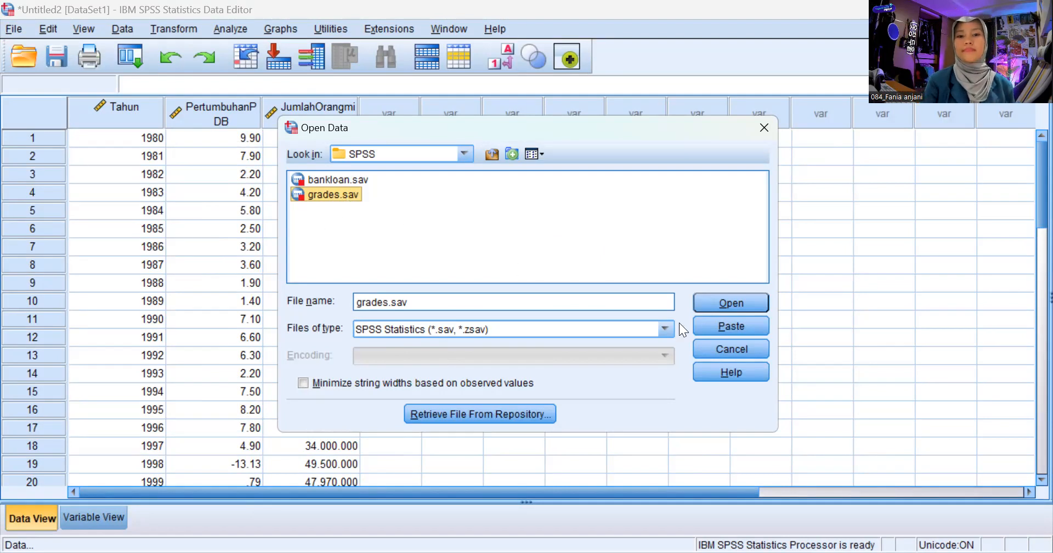
left_click(740, 298)
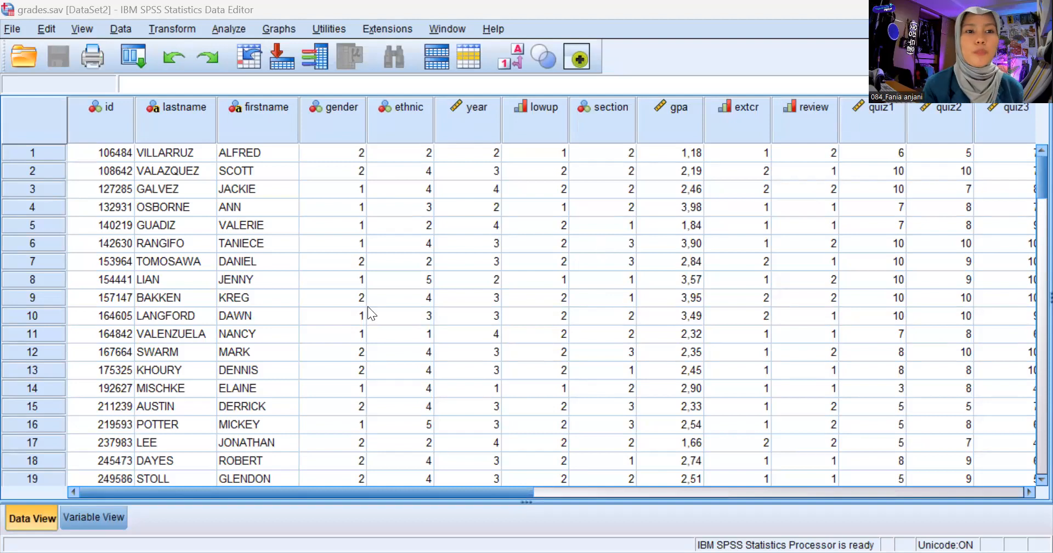
Start a Case Summaries report on the grades data and add gpa as the variable to summarize
left_click(236, 33)
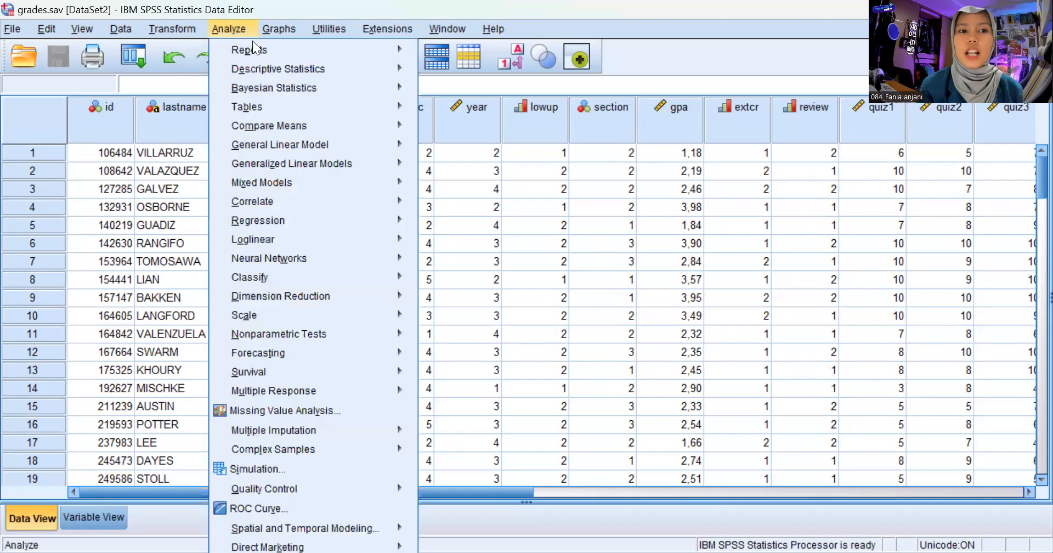
mouse_move(286, 56)
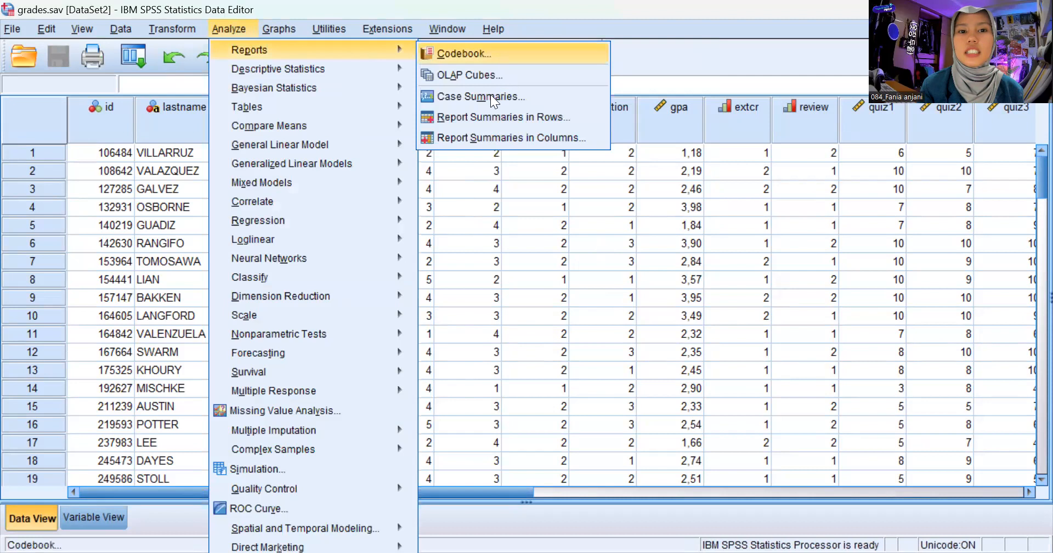
left_click(490, 100)
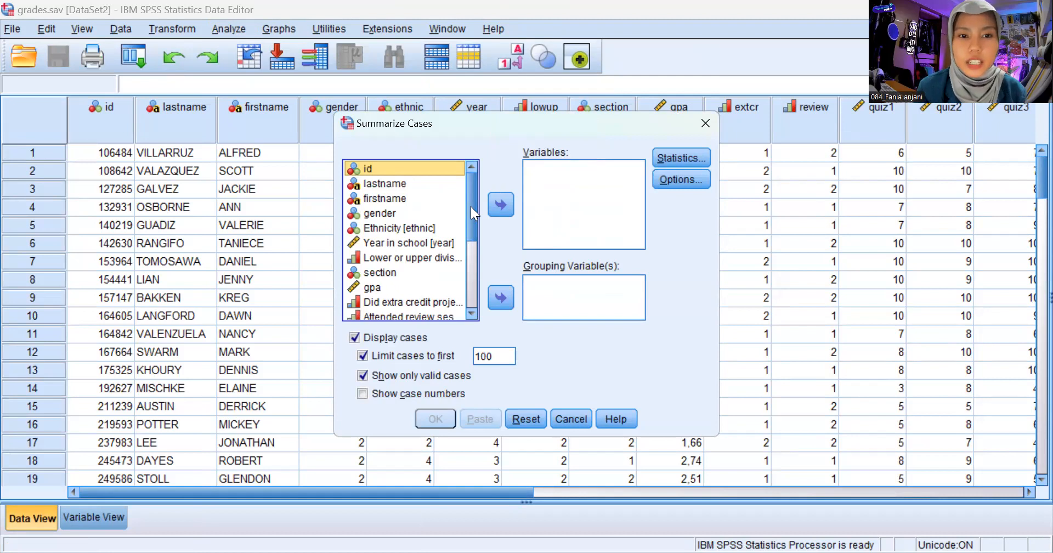
left_click(385, 302)
left_click(365, 287)
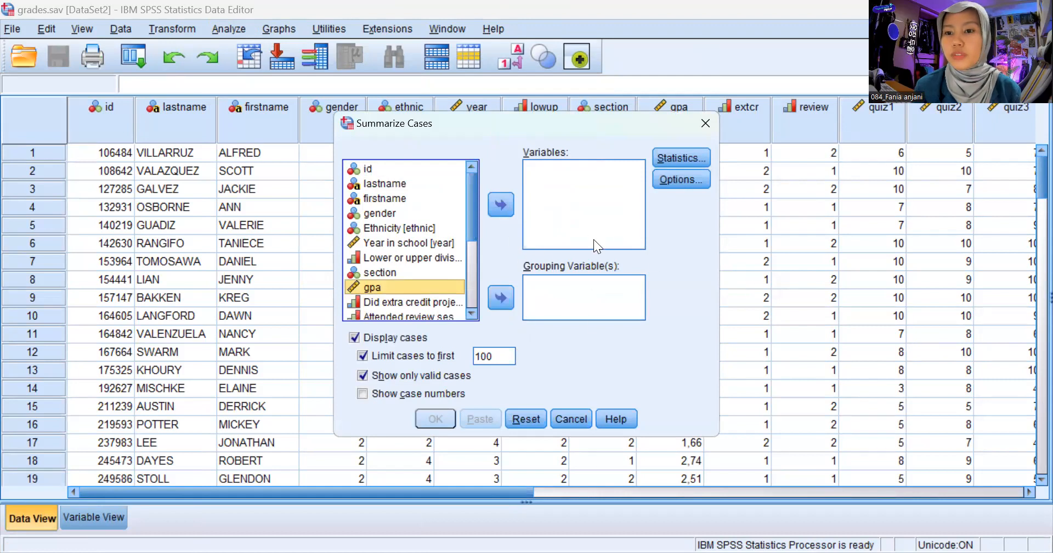
left_click(501, 196)
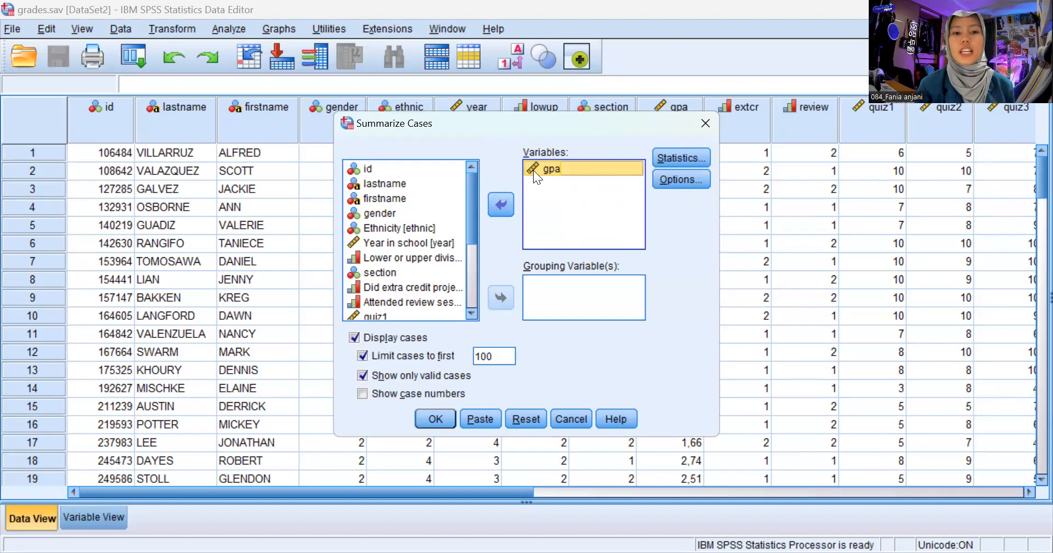
Group the gpa case summaries by gender and limit the report to the first 105 cases, covering every data row
left_click(408, 213)
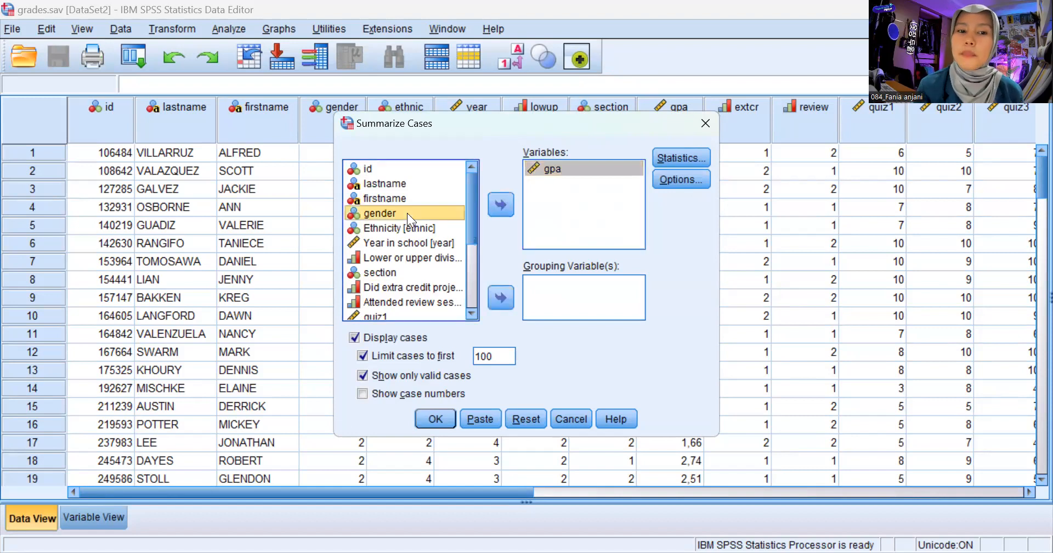
left_click(500, 298)
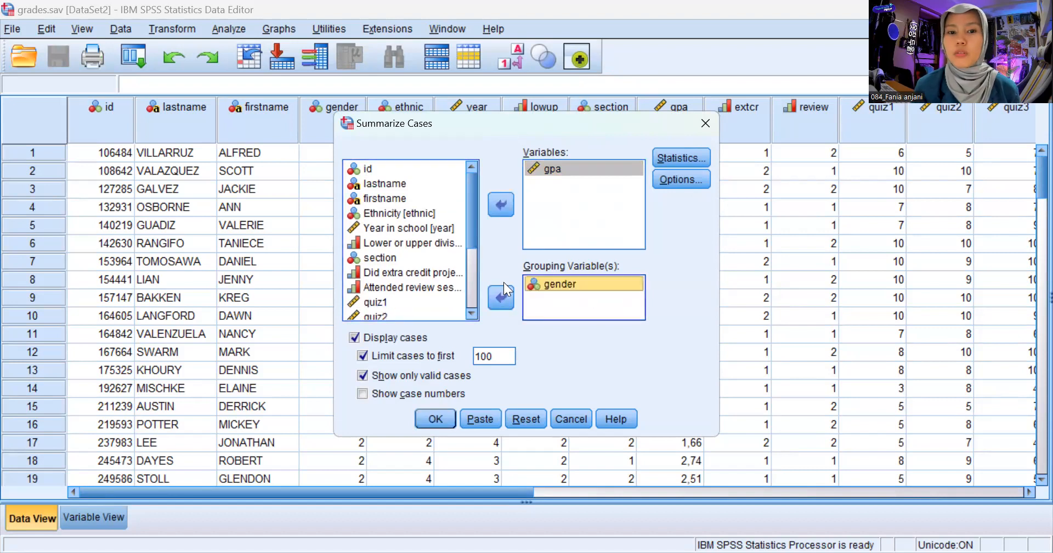
left_click(497, 356)
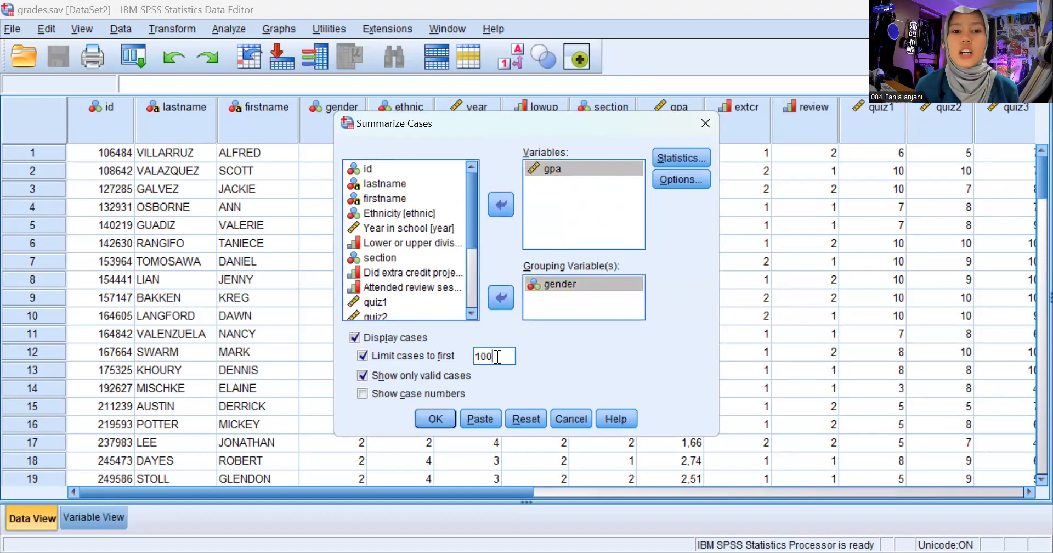
scroll(173, 316, "down", 8)
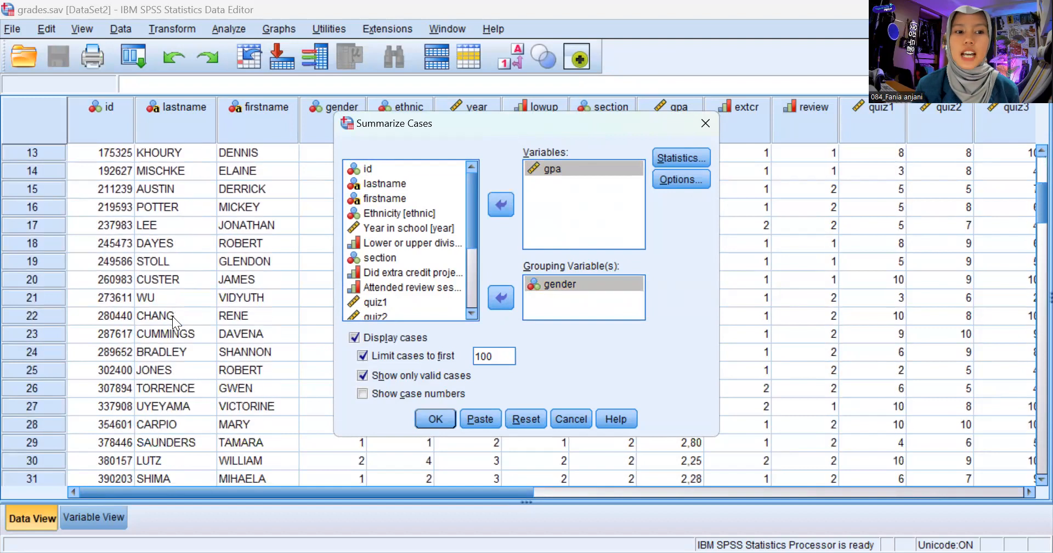
scroll(172, 316, "down", 16)
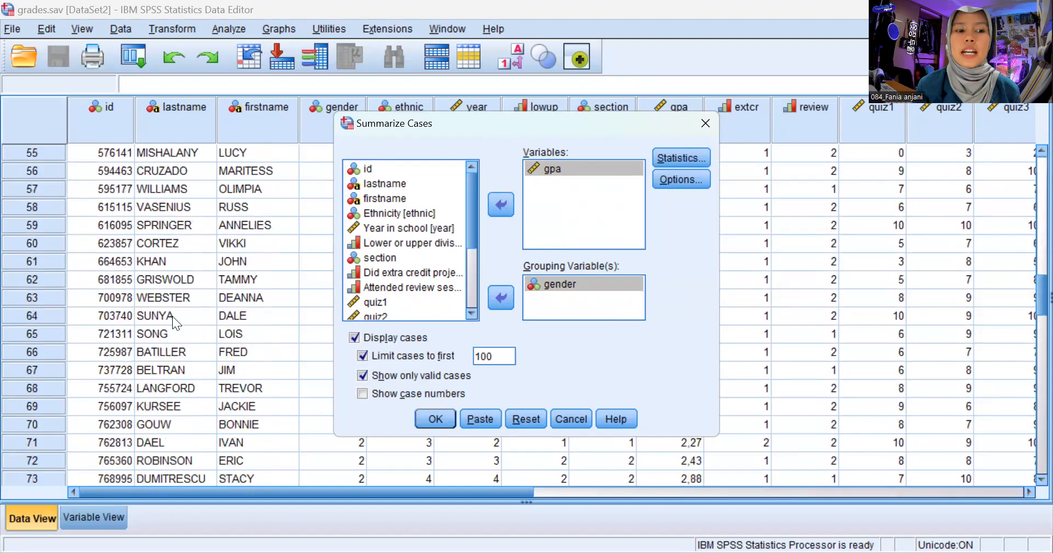
scroll(172, 316, "down", 9)
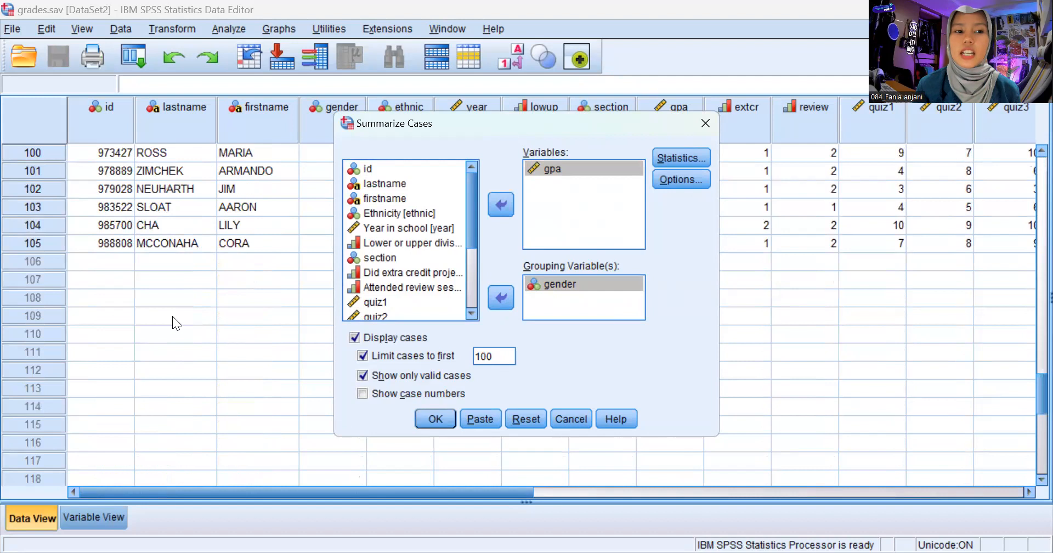
scroll(171, 317, "up", 20)
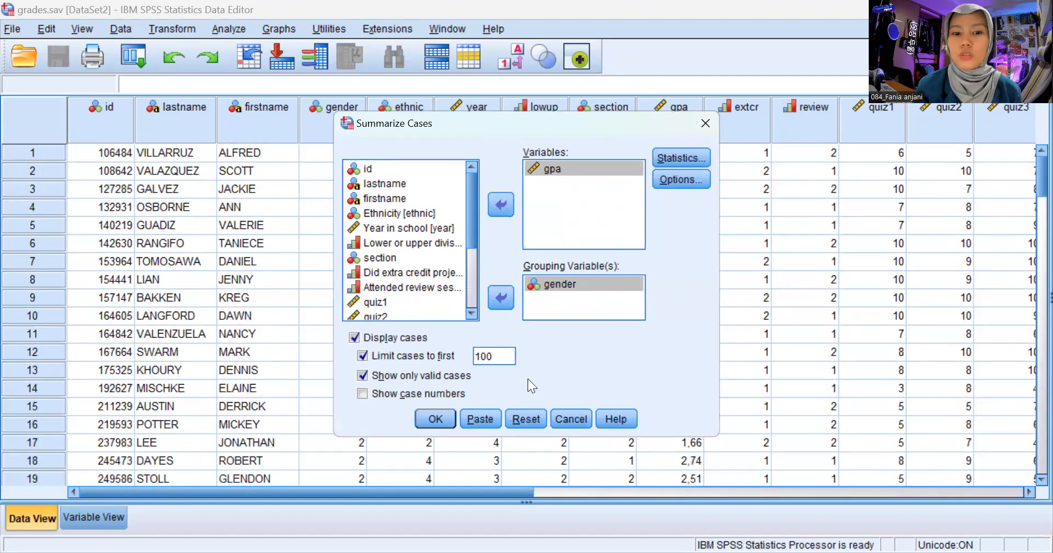
key("BackSpace")
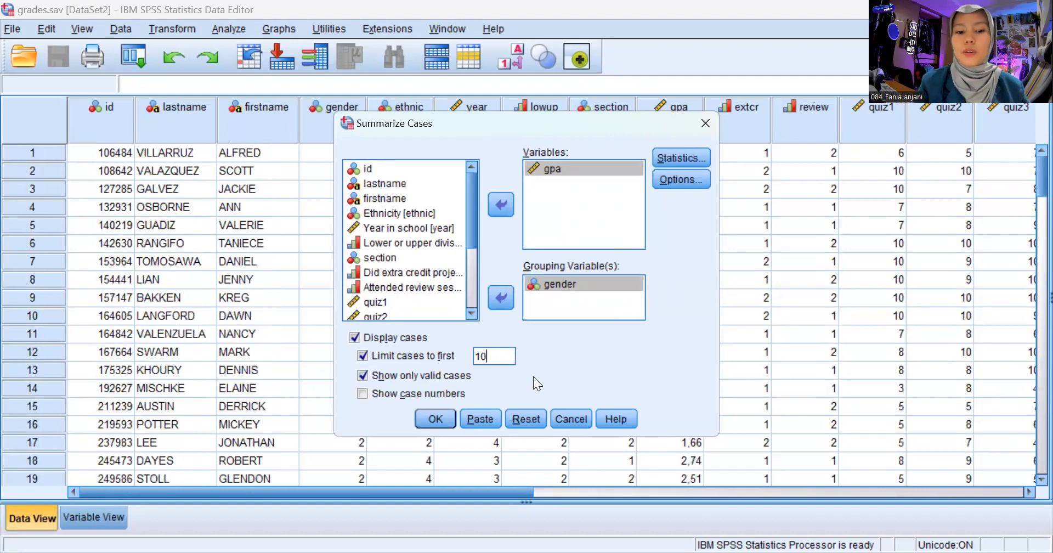
type("5")
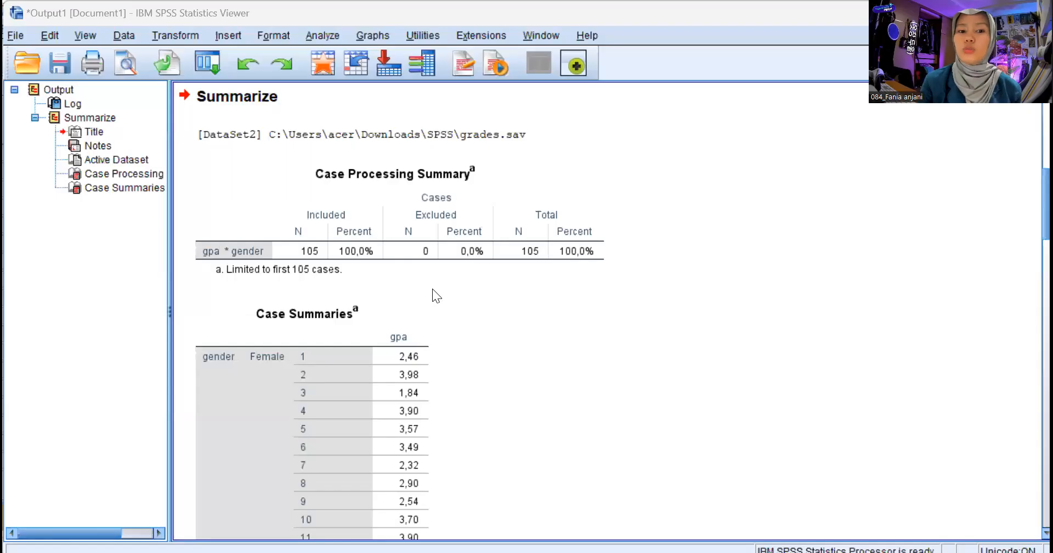
Examine the Case Processing Summary and the gpa case summaries for the female and male groups in the output
left_click(470, 197)
left_click(584, 327)
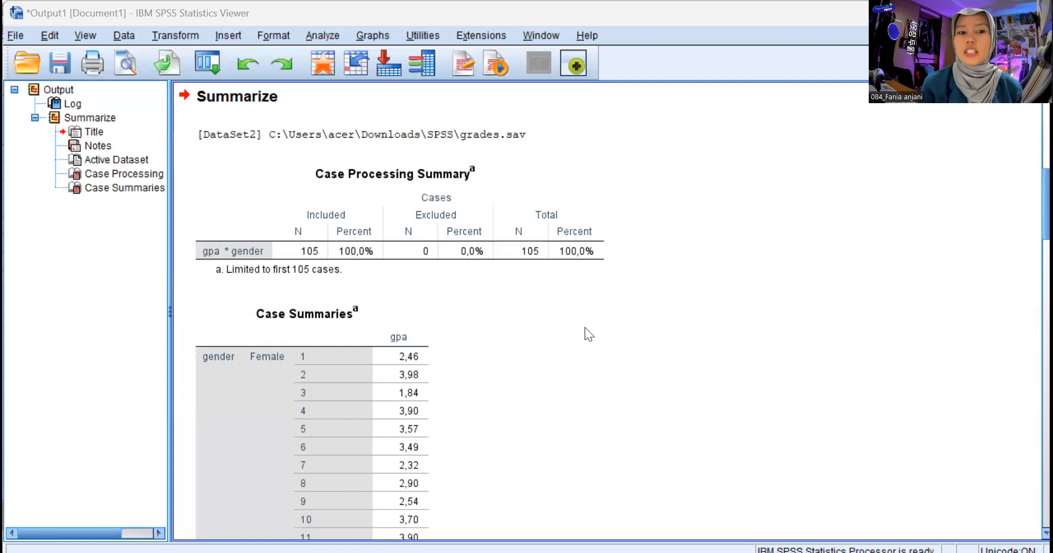
scroll(417, 260, "down", 10)
left_click(417, 261)
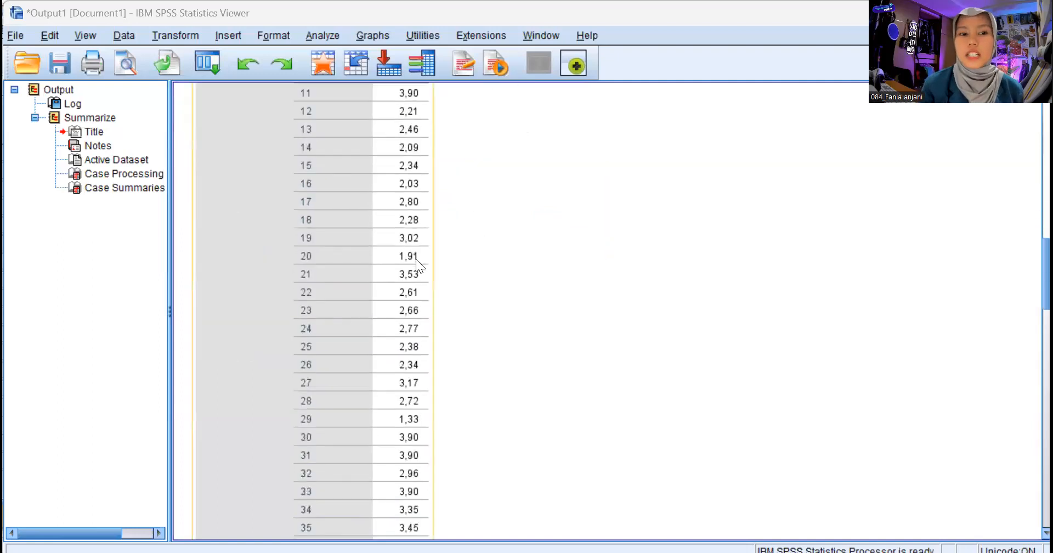
scroll(417, 260, "up", 9)
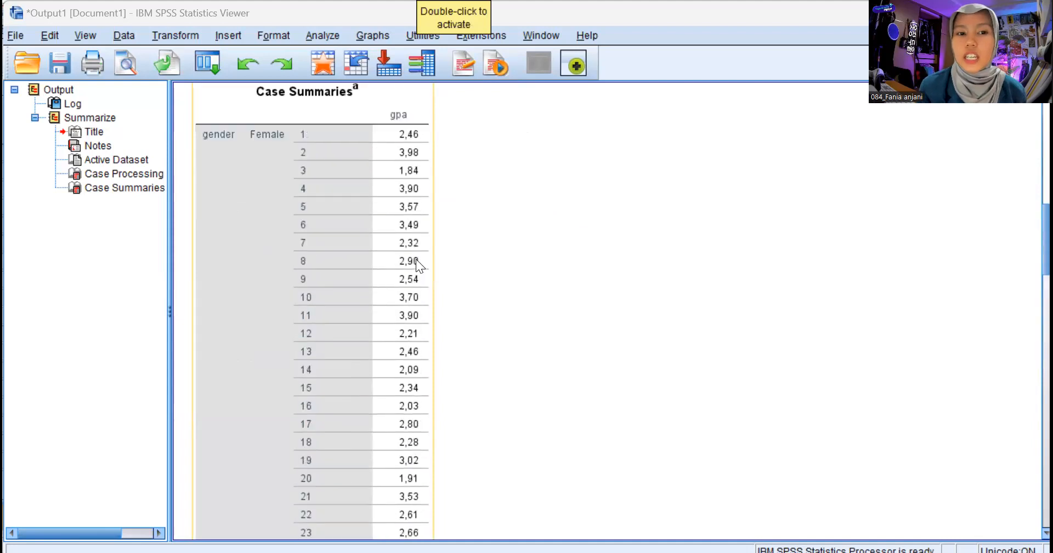
scroll(416, 261, "down", 7)
scroll(416, 259, "down", 10)
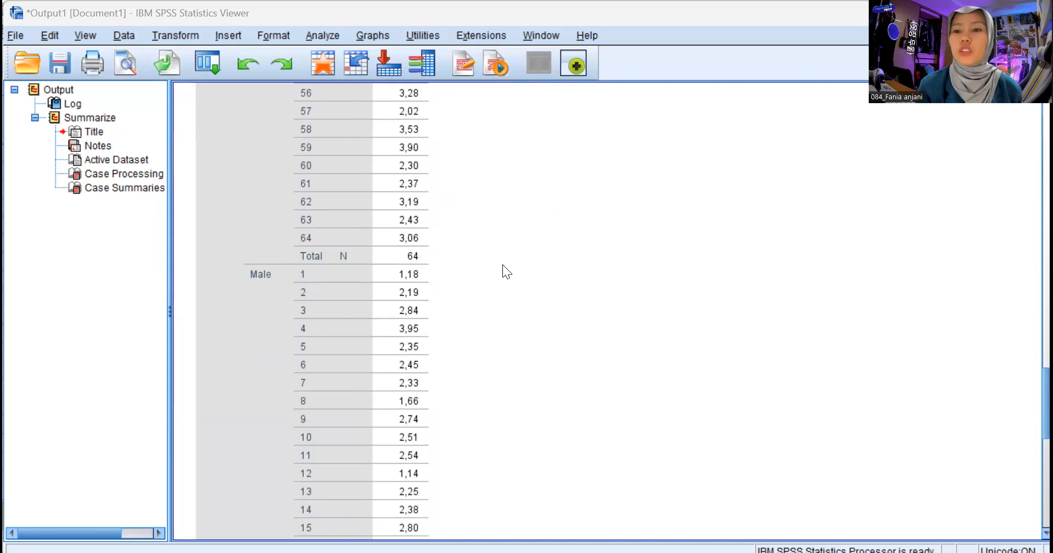
scroll(442, 277, "down", 10)
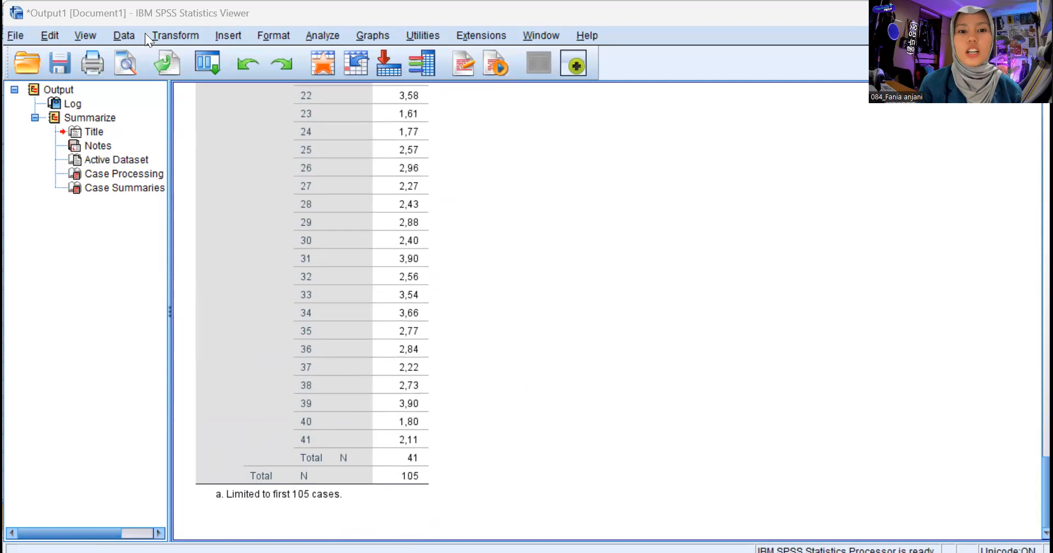
left_click(365, 253)
scroll(364, 253, "up", 10)
scroll(365, 254, "down", 15)
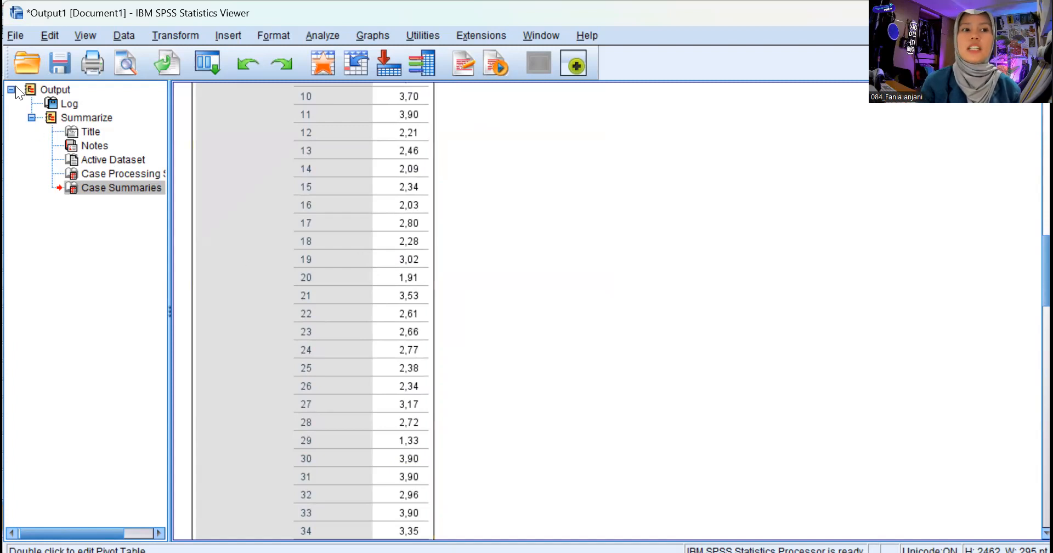
Create a new empty data file from the output viewer
left_click(16, 36)
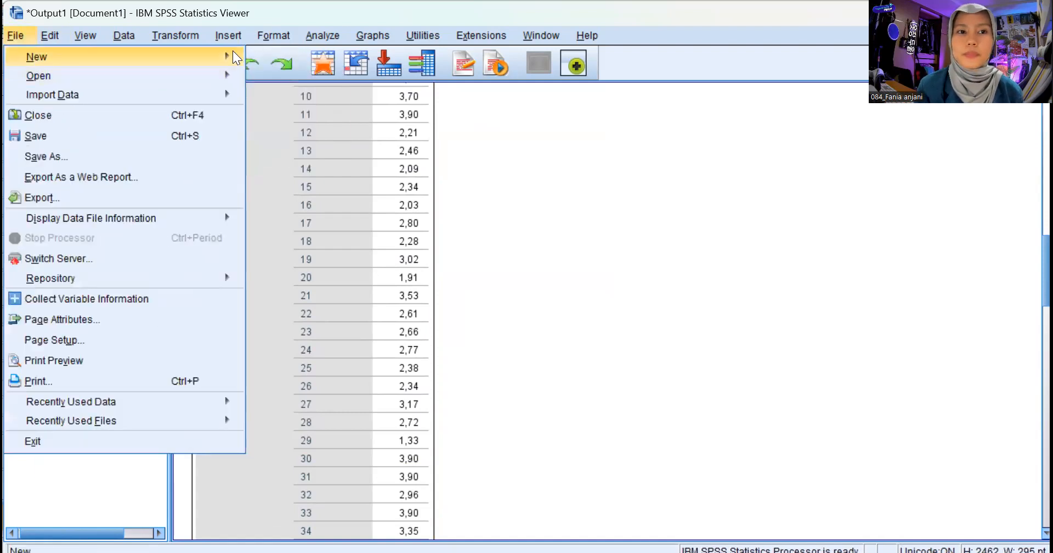
mouse_move(233, 50)
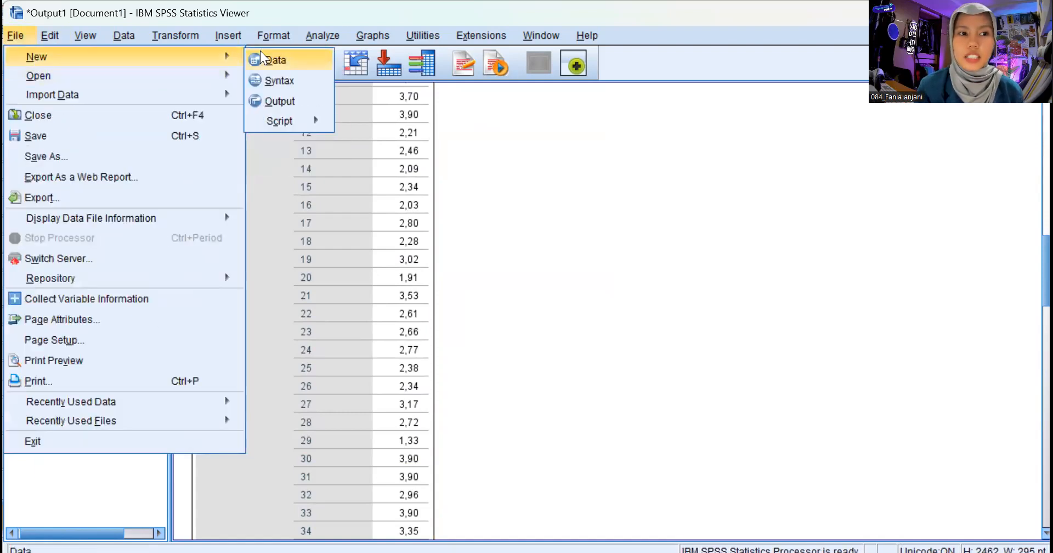
left_click(260, 51)
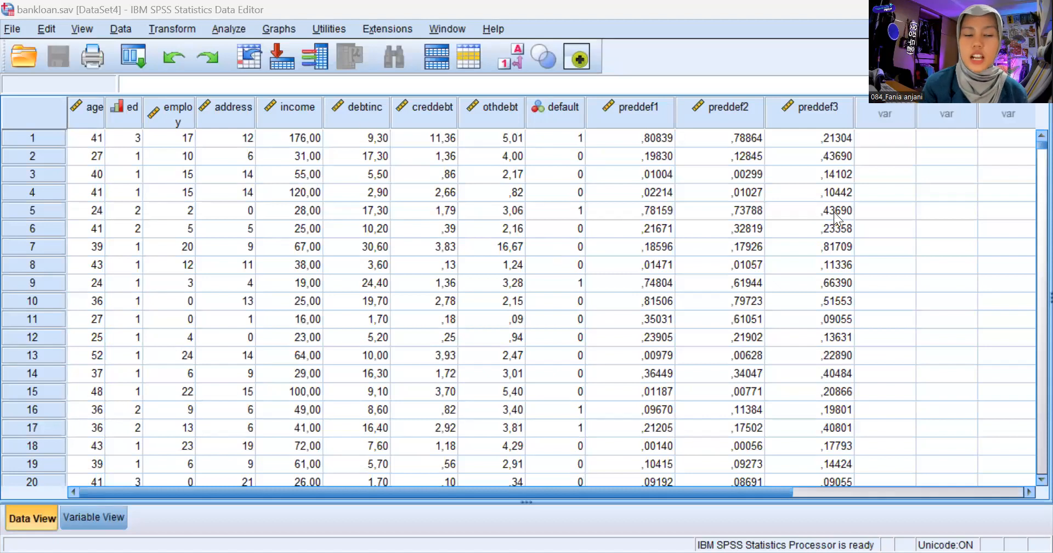
Start a Descriptives analysis on bankloan.sav and add Age in years, Household income and Level of education as its variables
left_click(95, 522)
left_click(37, 523)
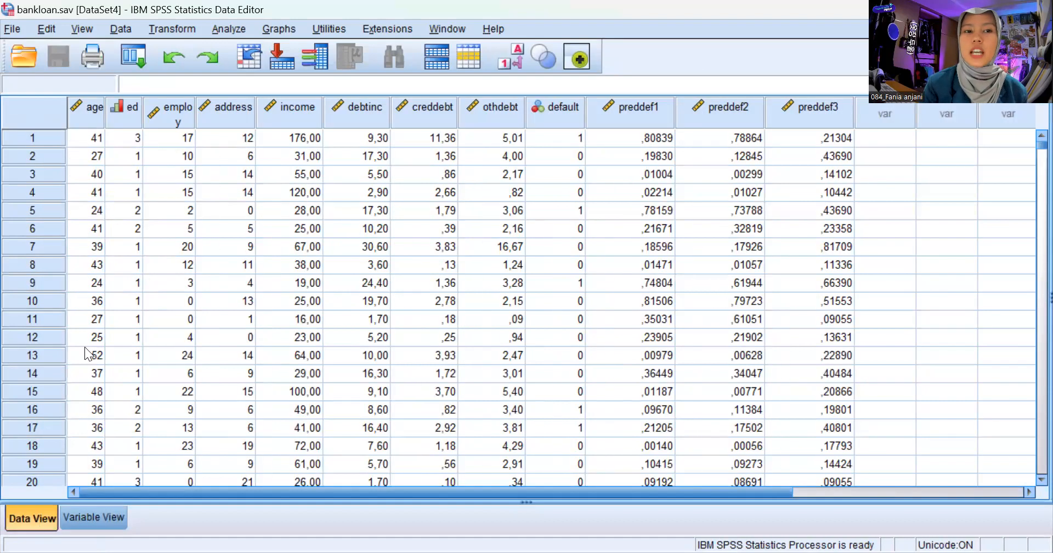
left_click(237, 30)
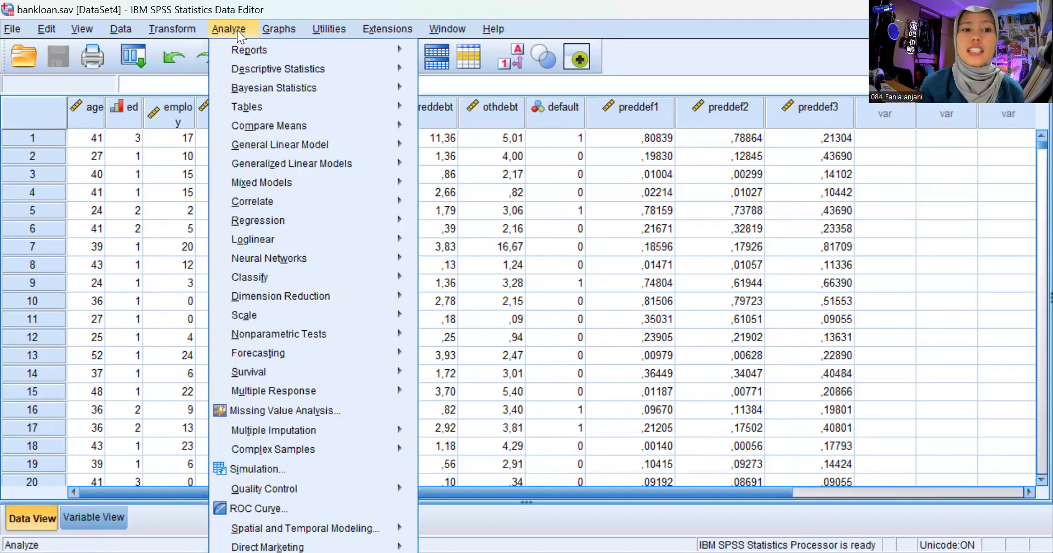
mouse_move(336, 69)
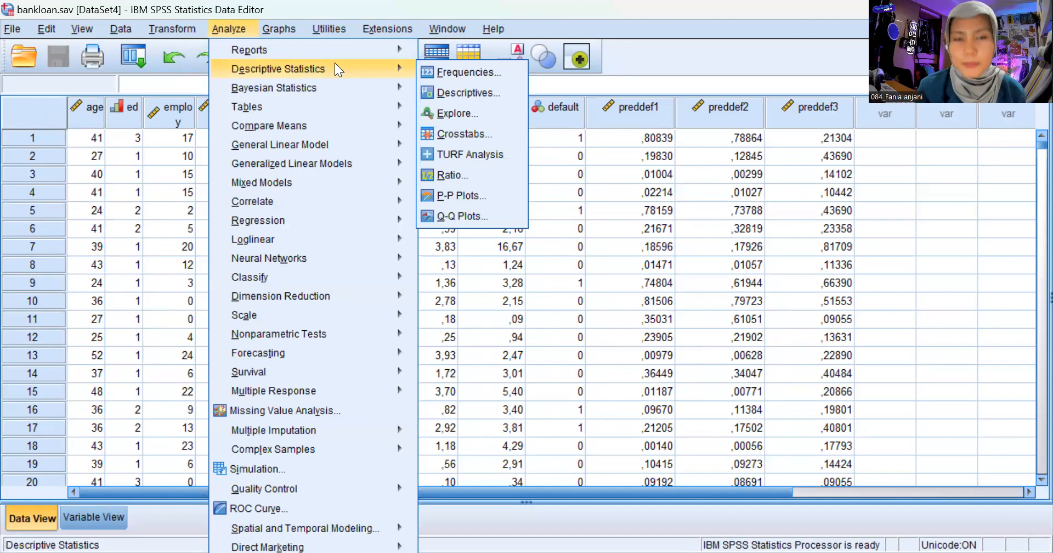
left_click(484, 92)
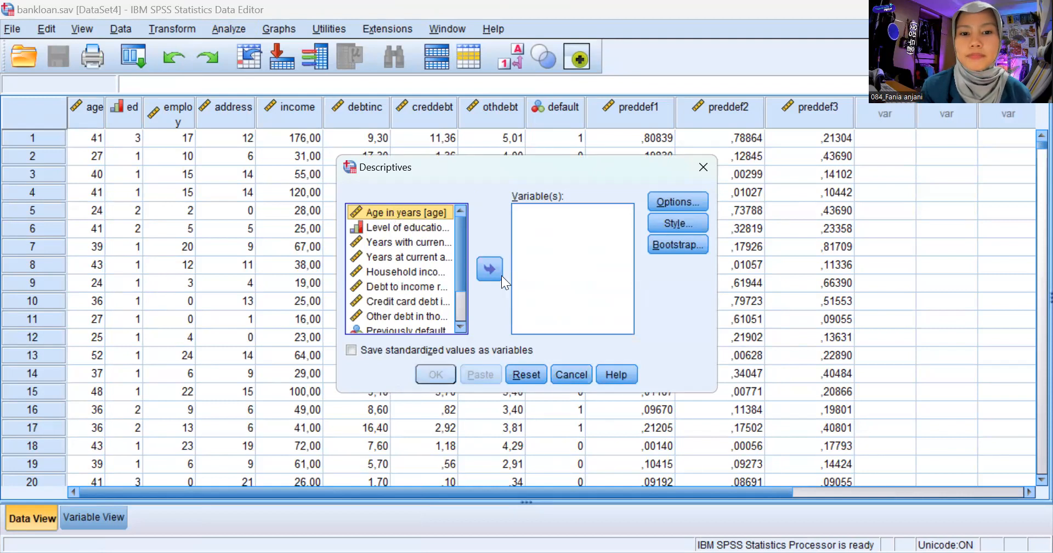
left_click(488, 266)
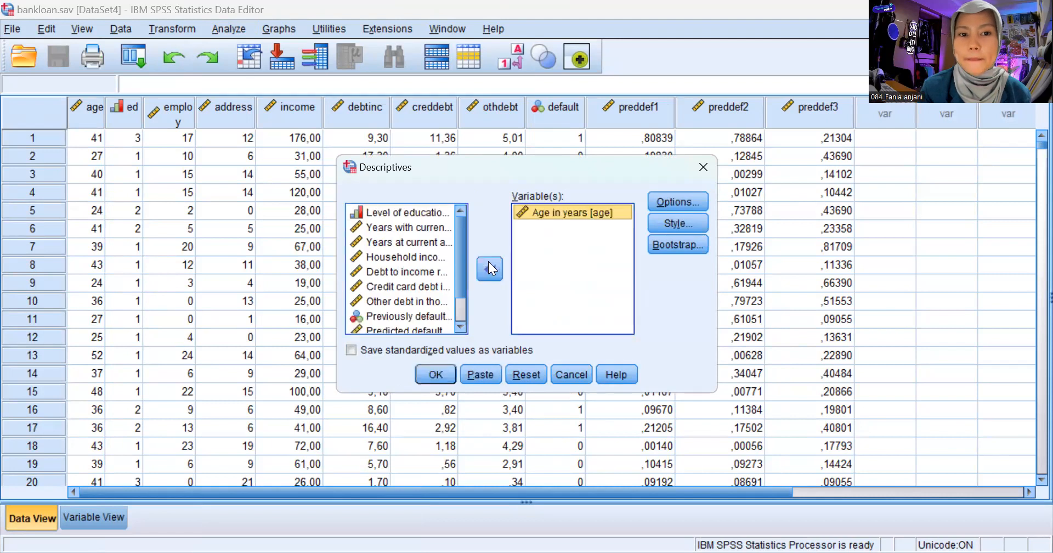
left_click(438, 256)
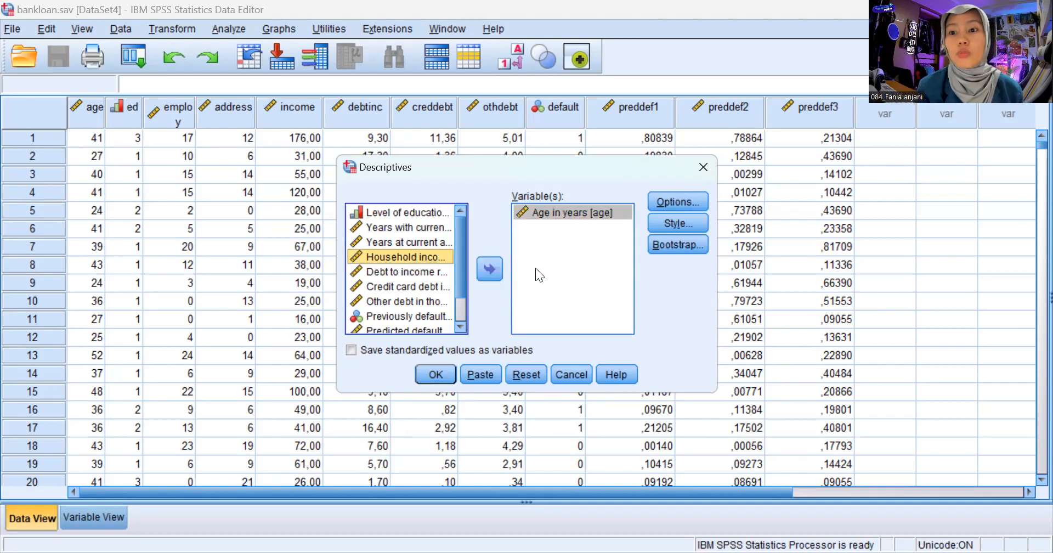
left_click(491, 268)
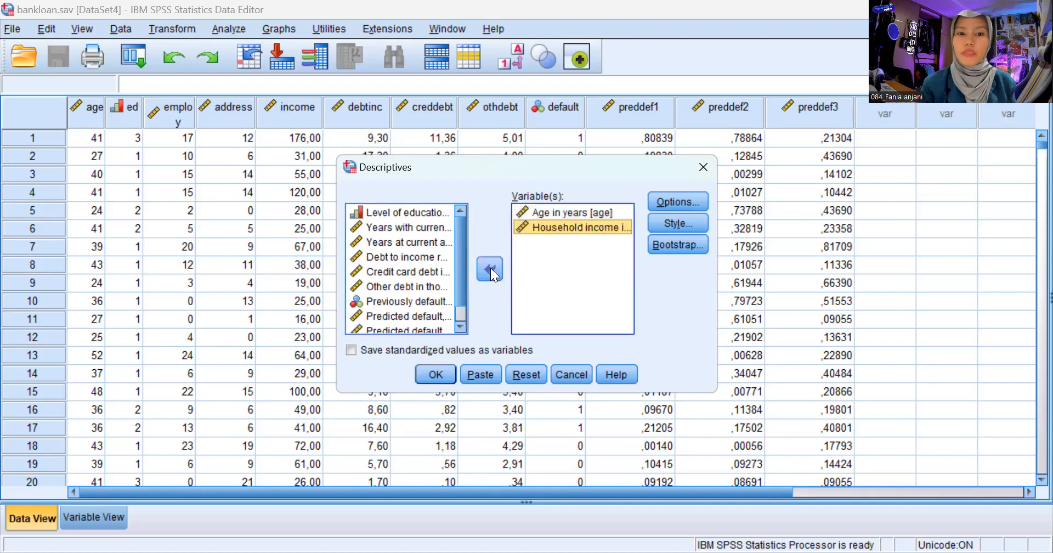
left_click(403, 215)
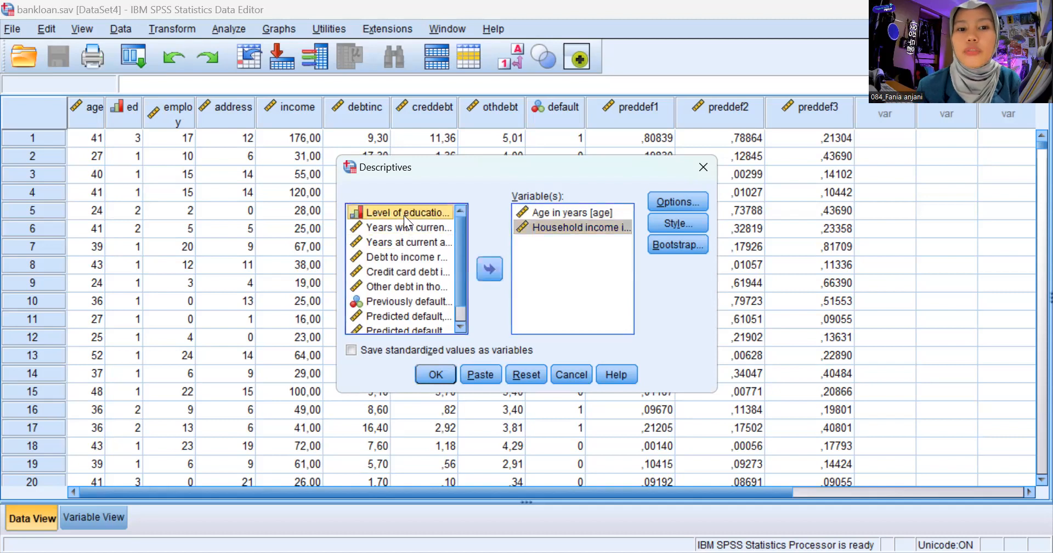
left_click(493, 273)
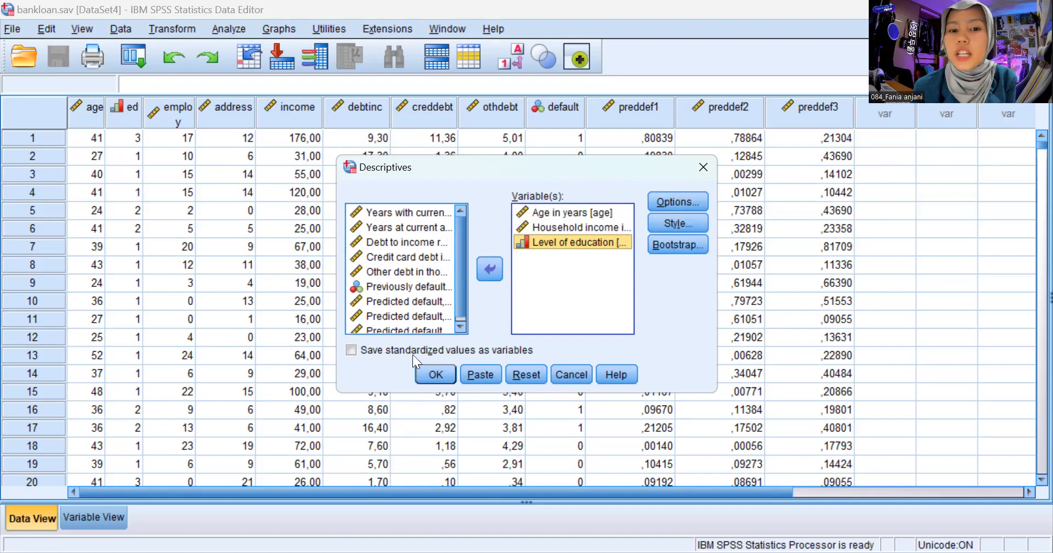
Exclude the standard deviation from the descriptive statistics, keeping mean, minimum and maximum, and run the analysis
left_click(702, 195)
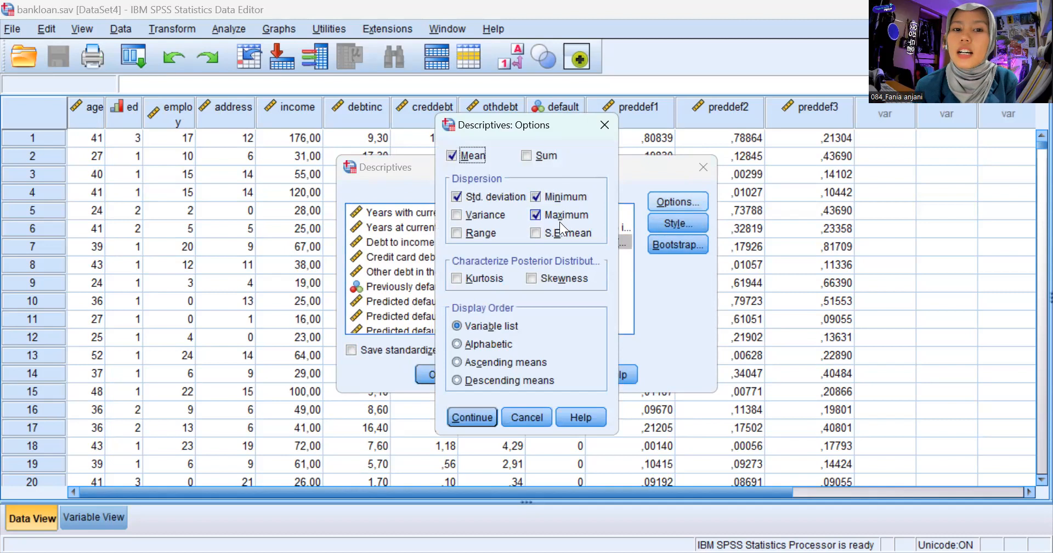
left_click(463, 197)
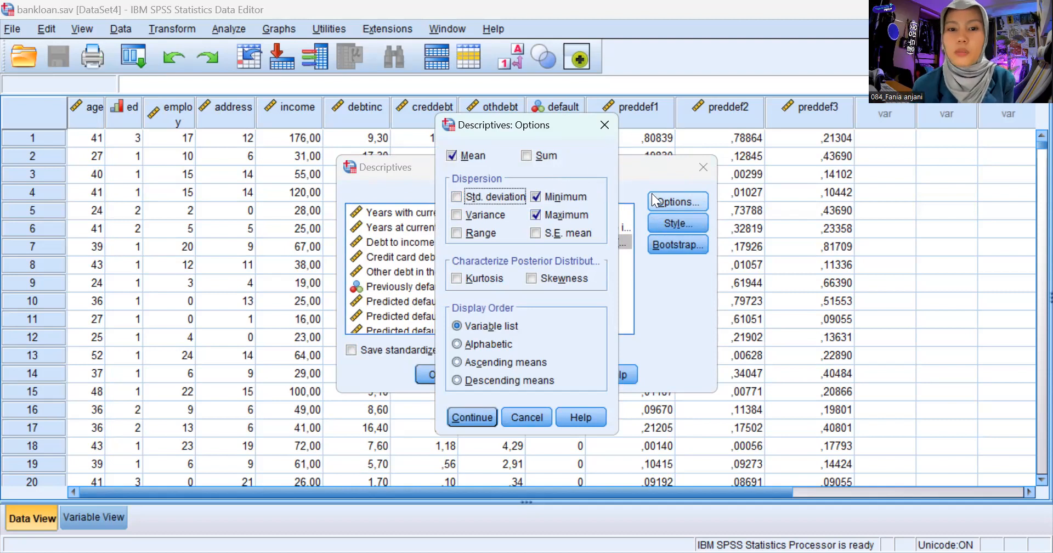
left_click(482, 413)
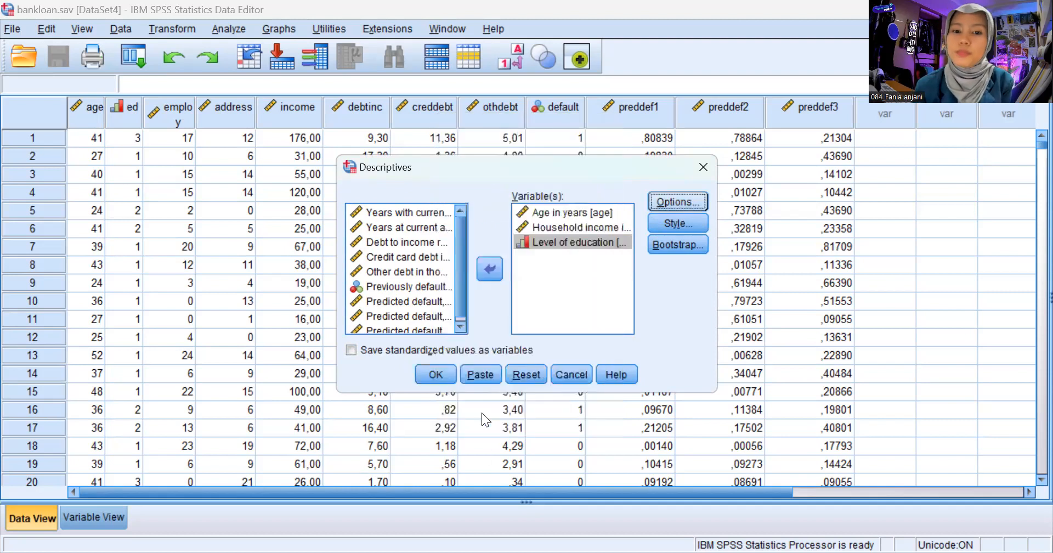
left_click(445, 377)
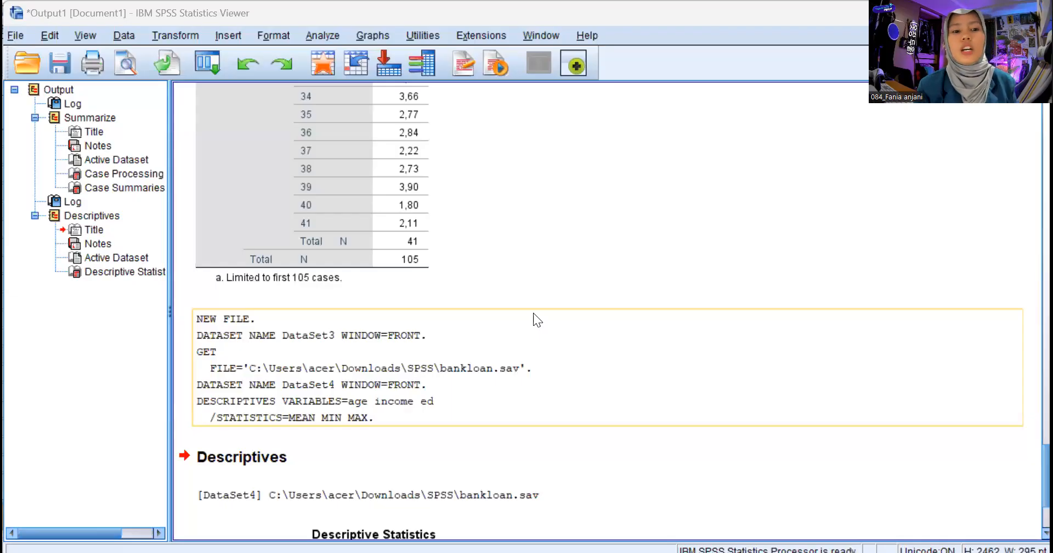
Review the Descriptive Statistics table for age, household income and level of education in the output
scroll(533, 320, "up", 15)
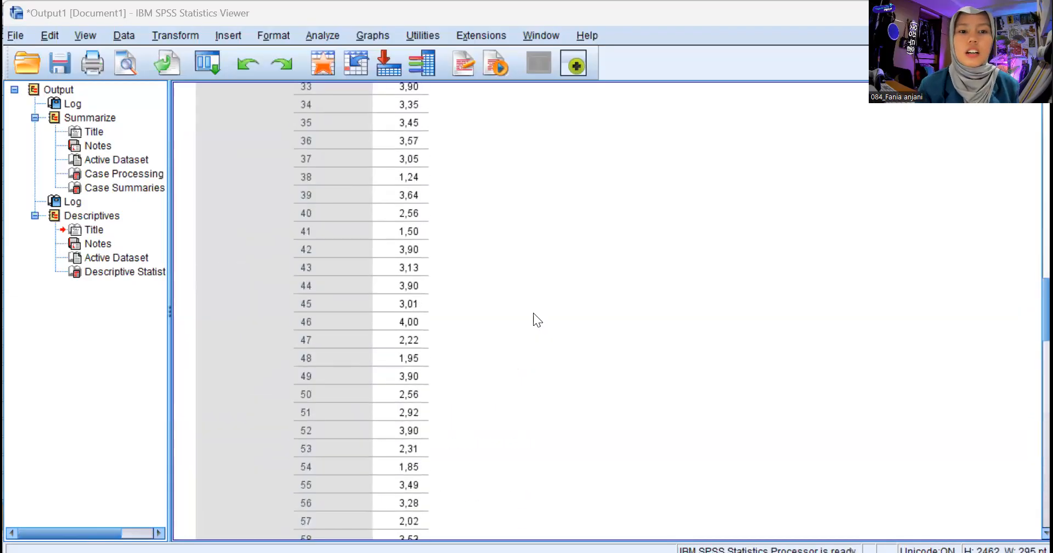
scroll(533, 314, "down", 12)
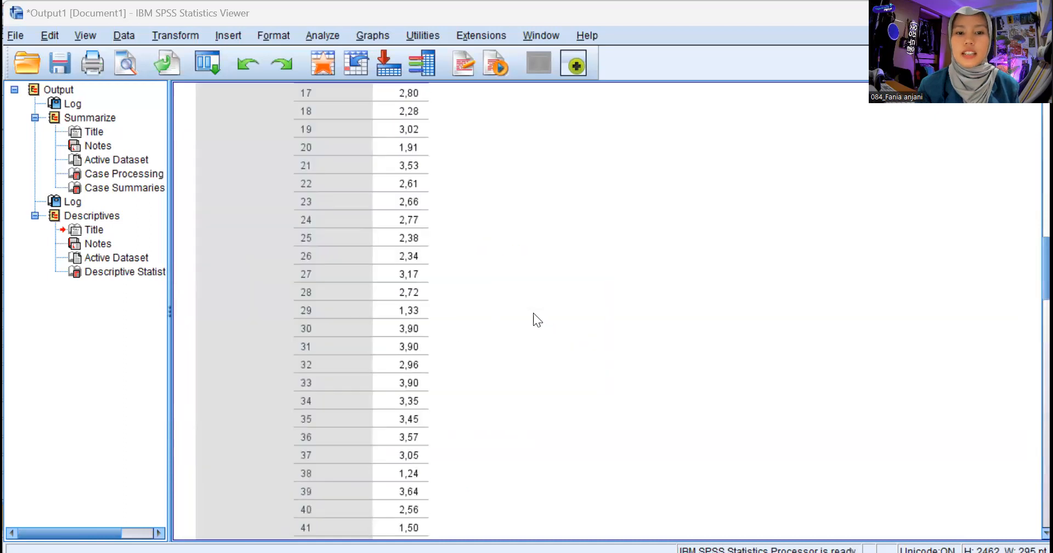
scroll(533, 313, "down", 3)
left_click(198, 312)
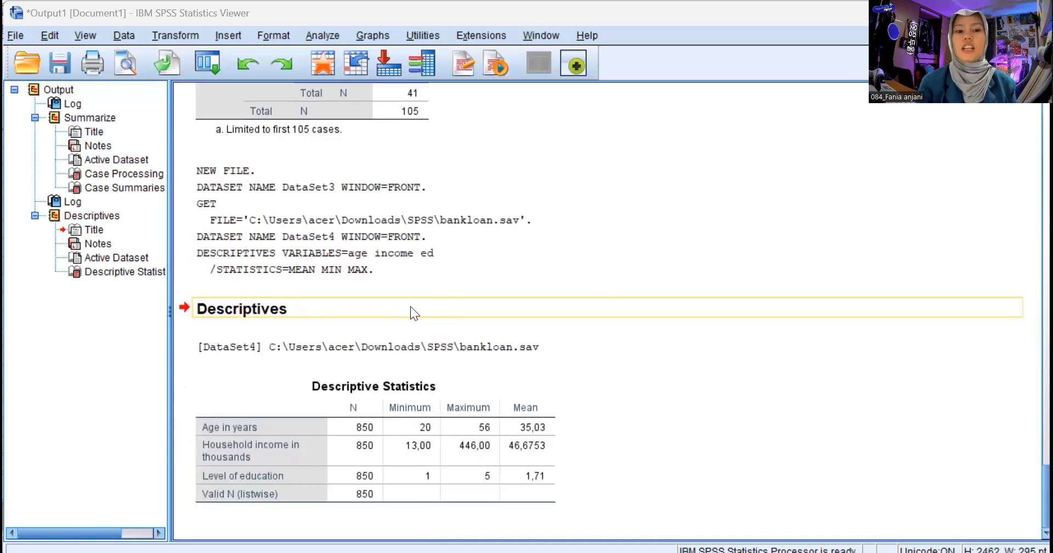
left_click(395, 346)
left_click(382, 395)
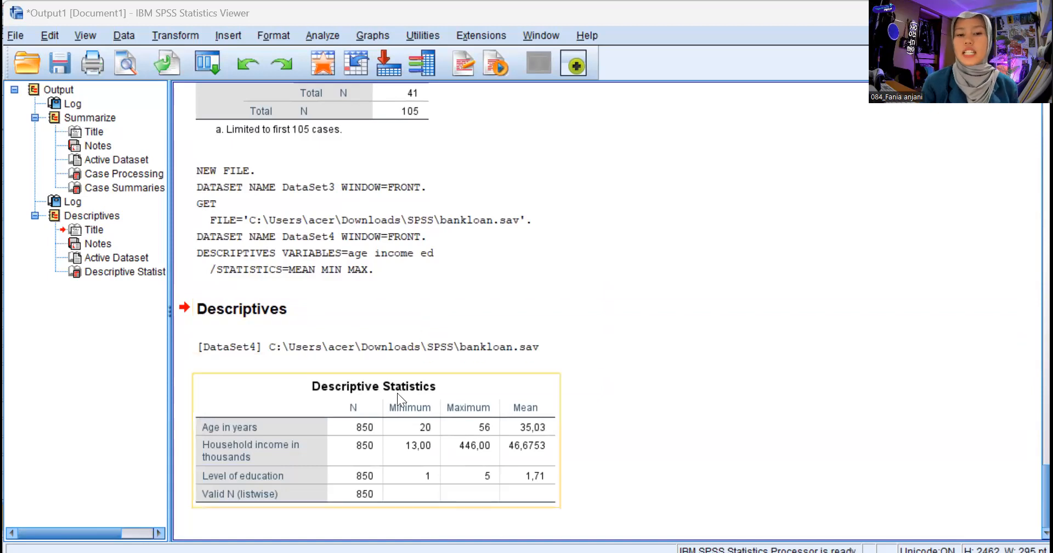